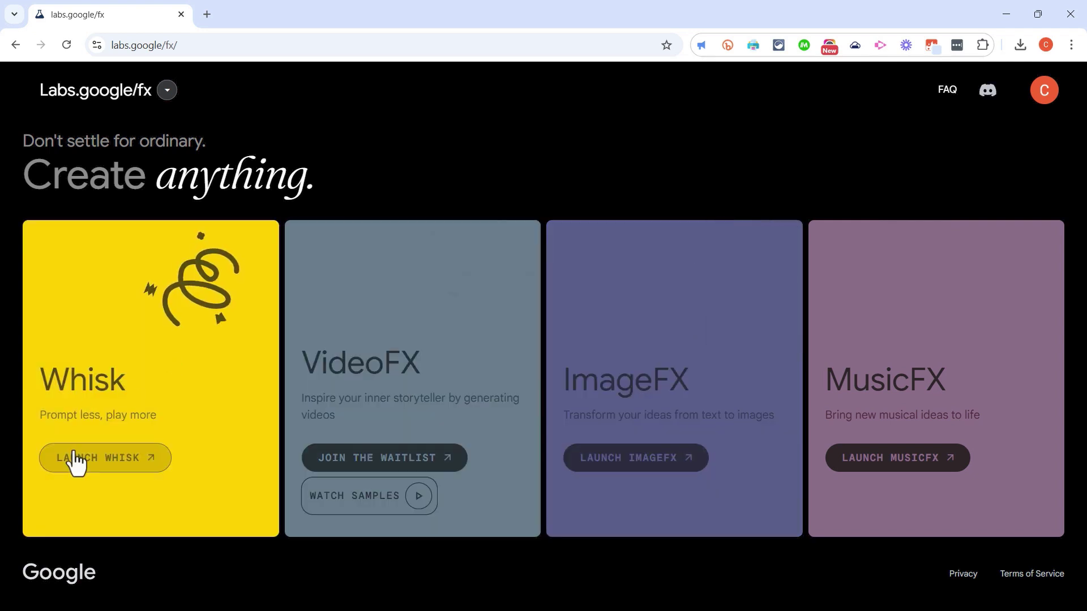
Step: Open Whisk, try the Enamel Pin and Sticker styles, then set the output style back to Plushie
left_click(106, 462)
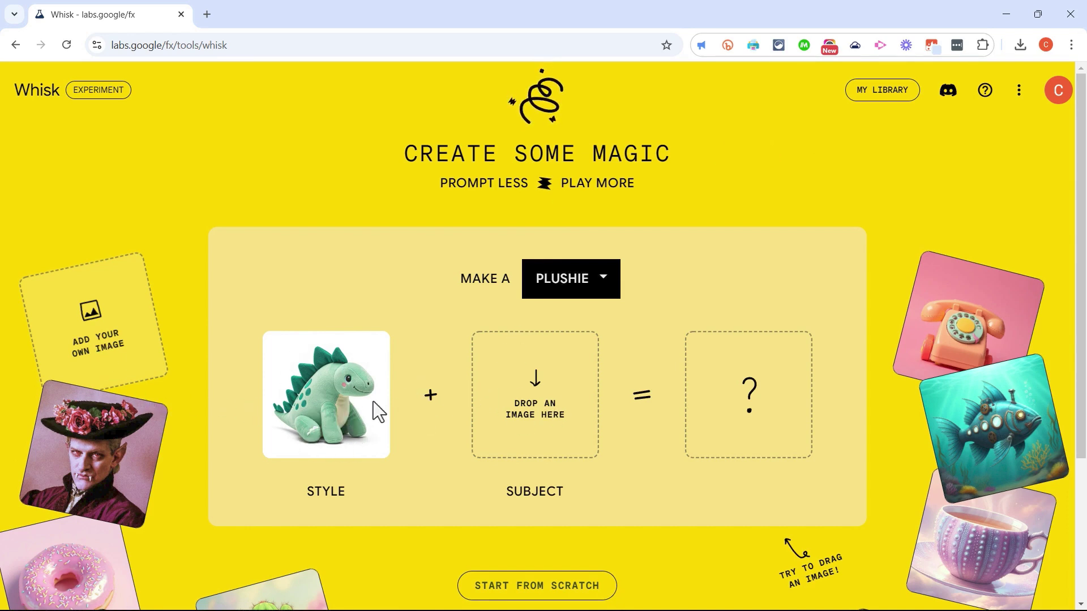
left_click(576, 290)
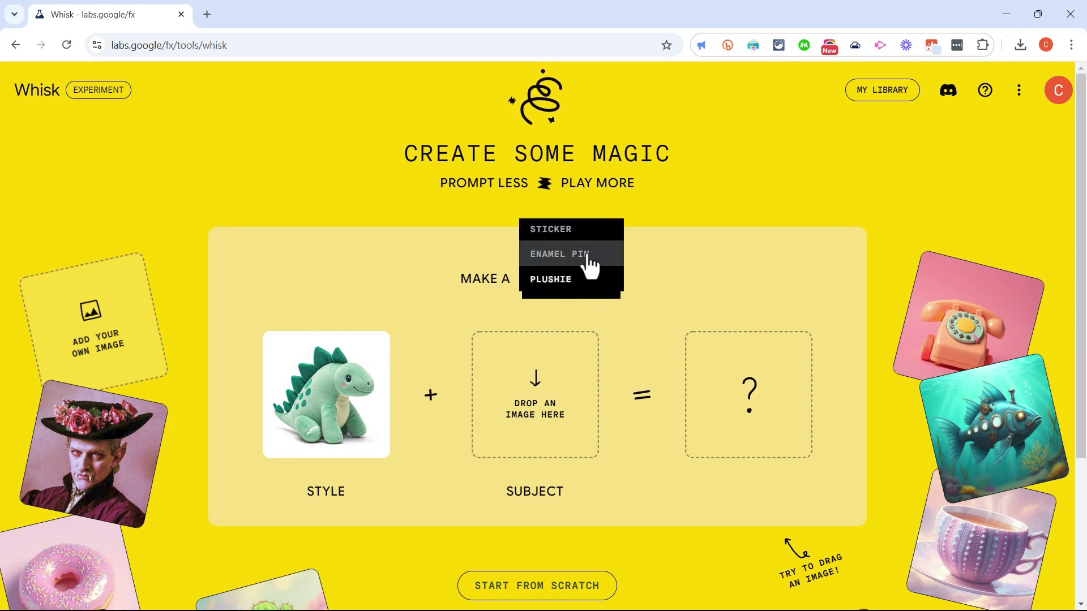
left_click(590, 259)
left_click(614, 300)
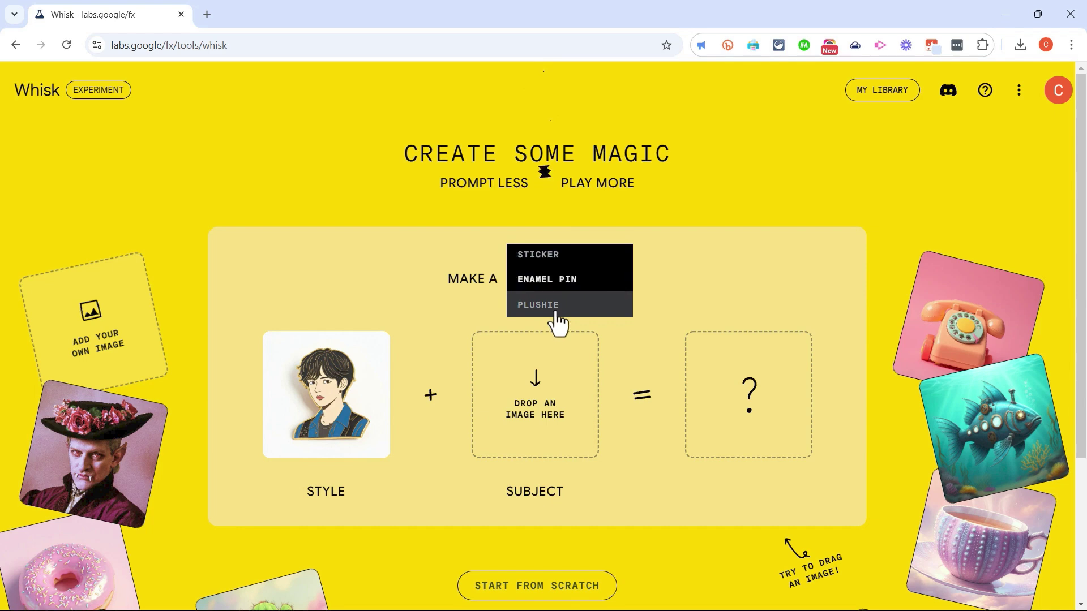
left_click(563, 260)
left_click(569, 278)
left_click(569, 328)
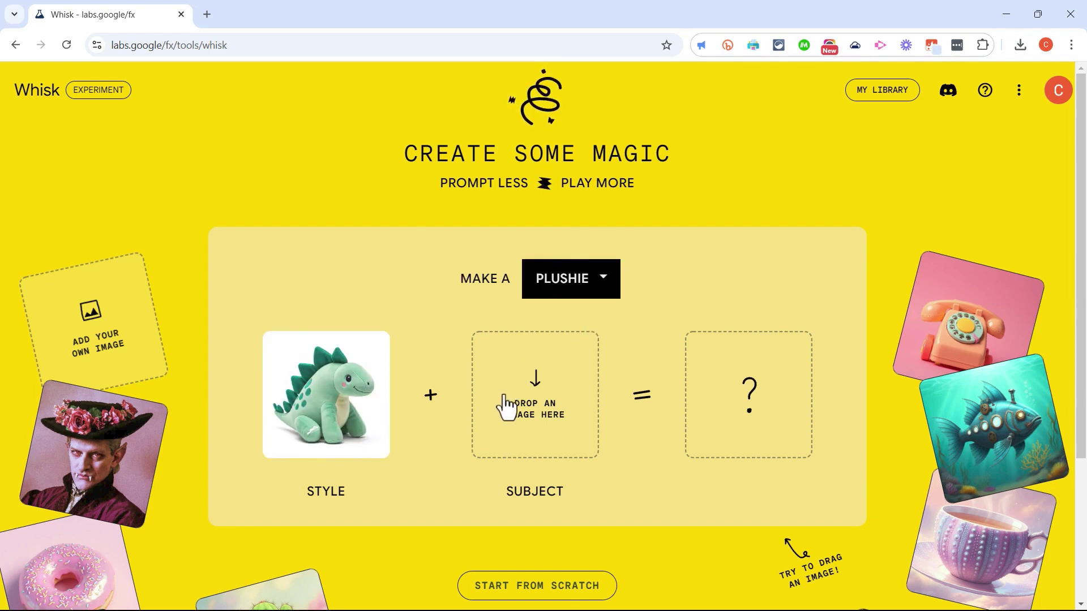
Step: Upload the blonde woman's pink-hat photo from Downloads as the subject
left_click(541, 393)
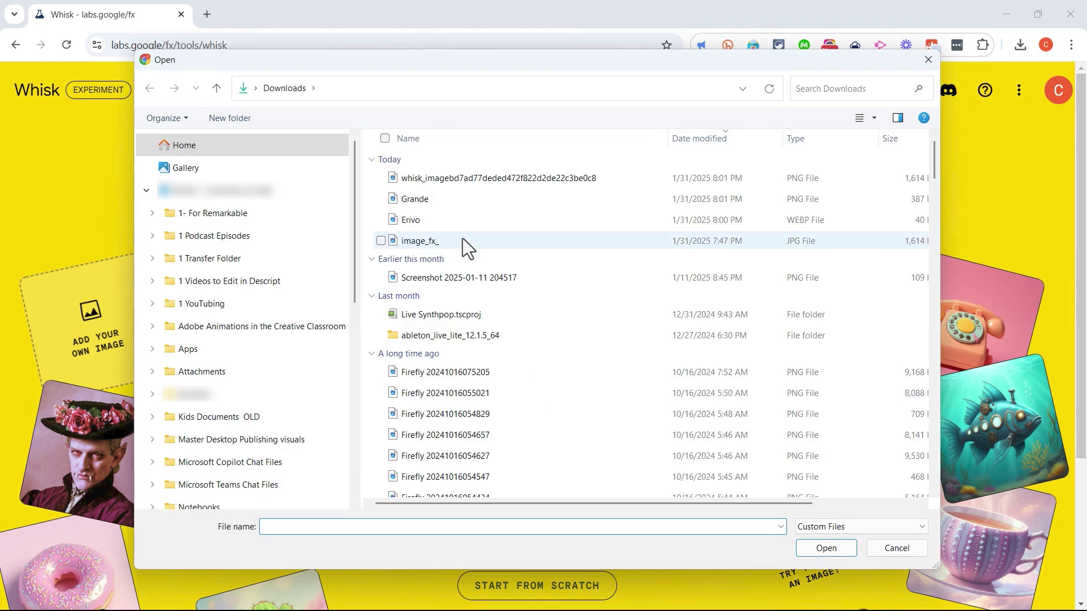
left_click(417, 201)
double_click(417, 200)
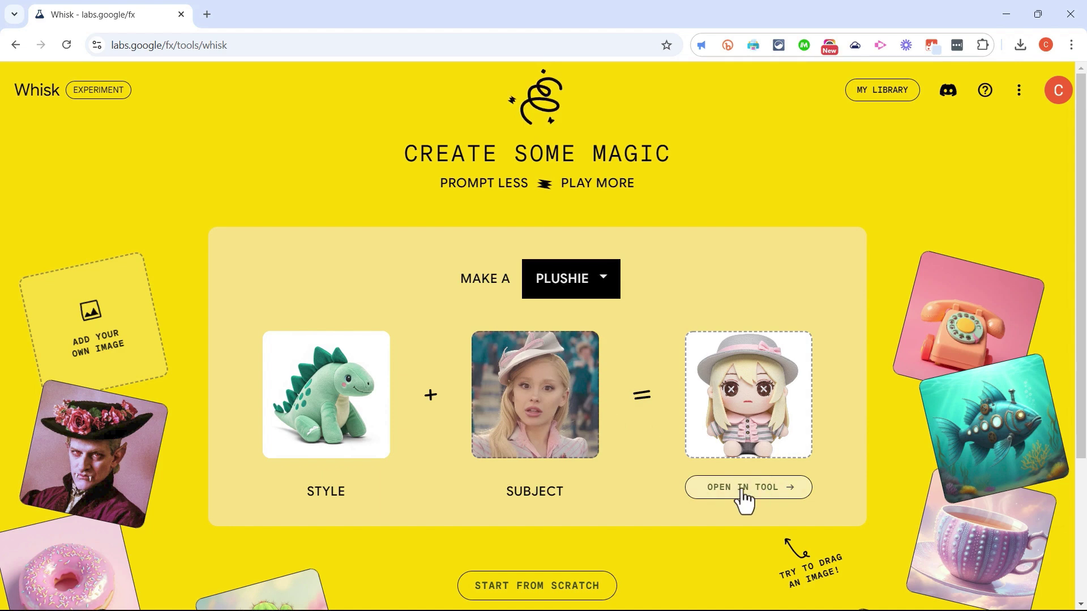
Step: Open the plushie result in the full tool and view the first image's description
left_click(760, 494)
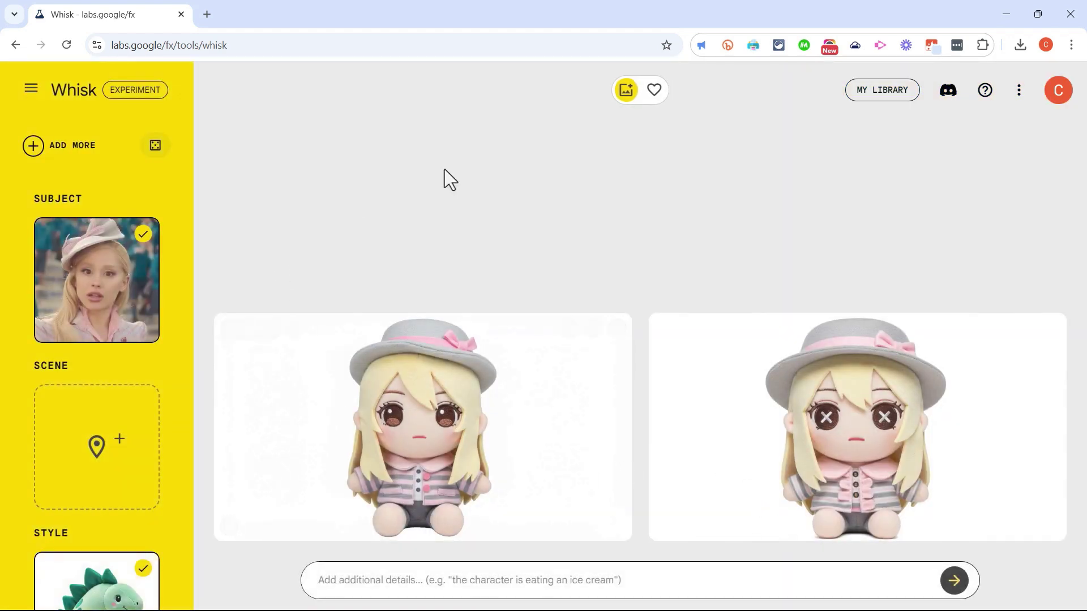
left_click(485, 433)
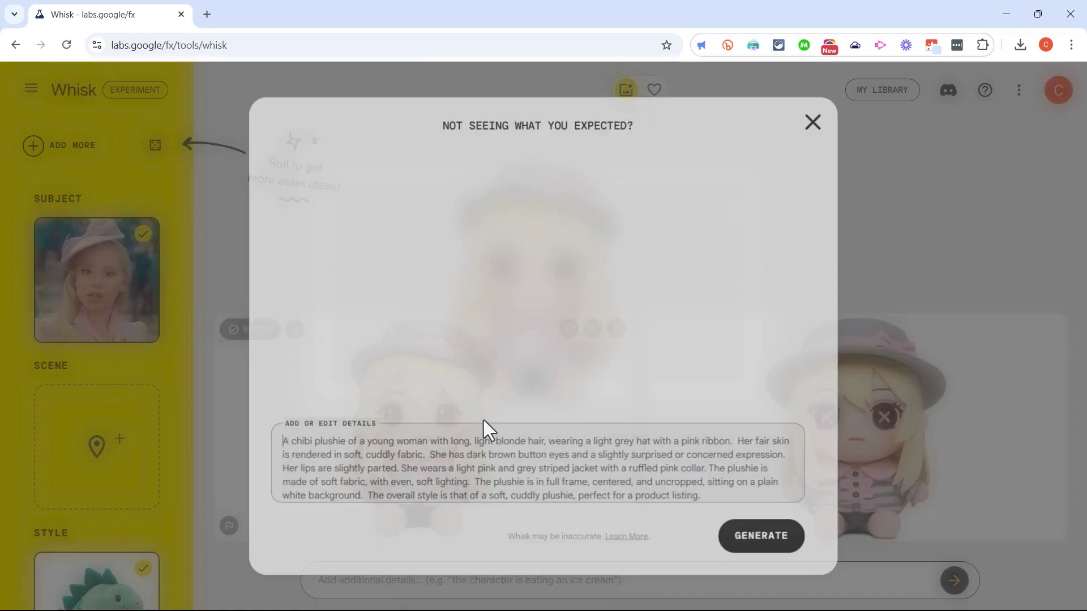
key("Escape")
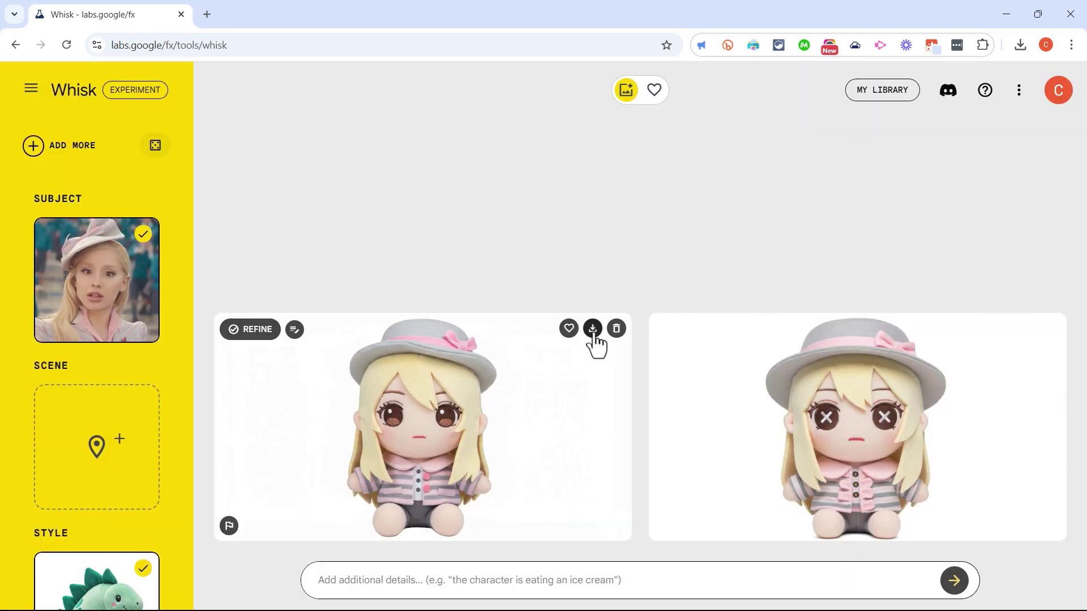
Step: Download the first plushie image as a PNG, then reload Whisk for a fresh start
left_click(593, 328)
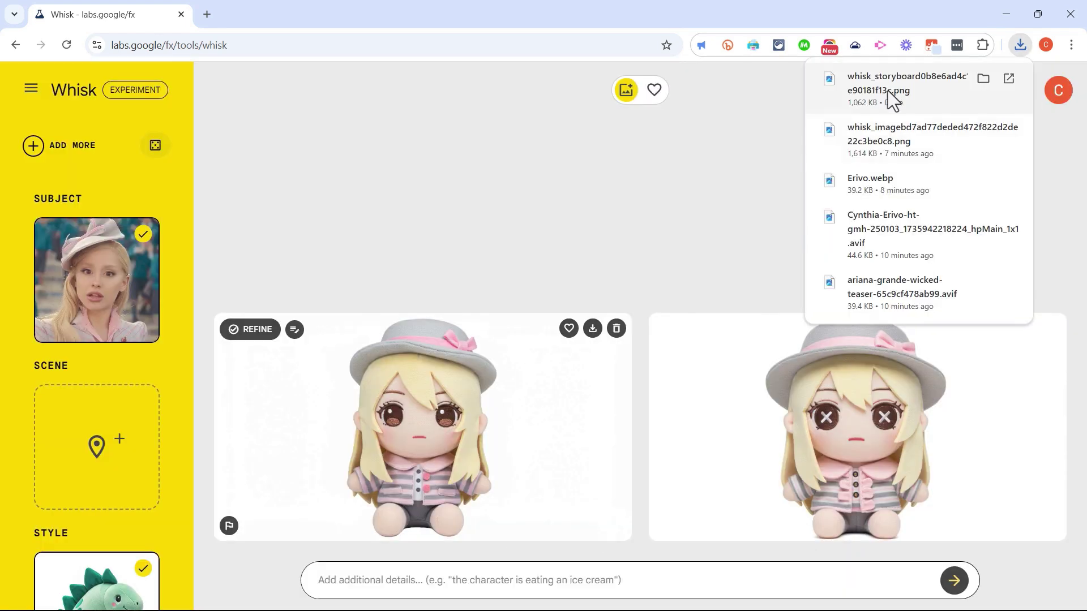
left_click(883, 86)
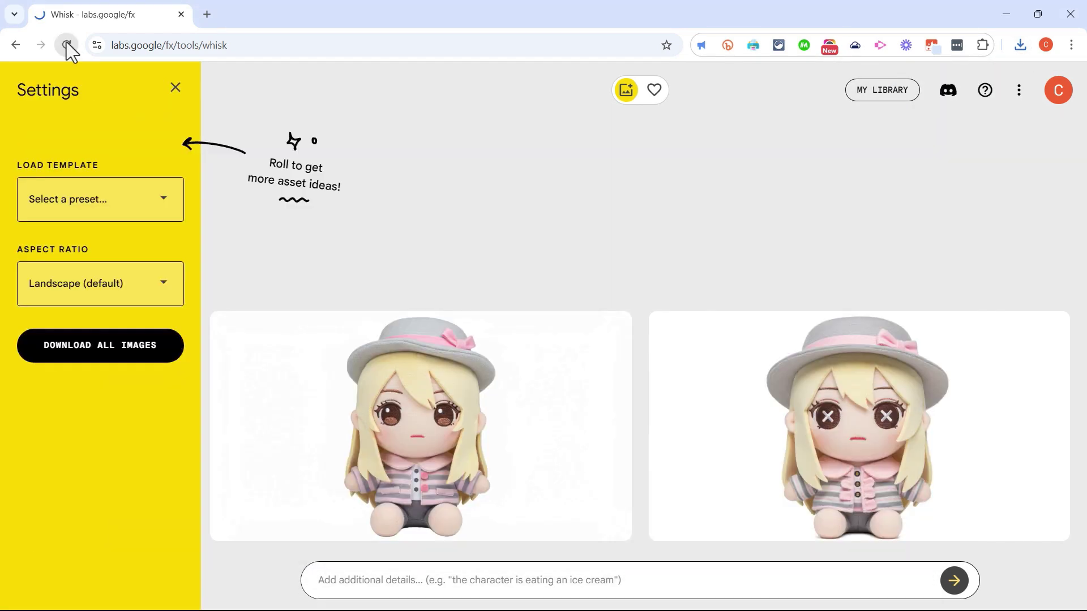
left_click(66, 46)
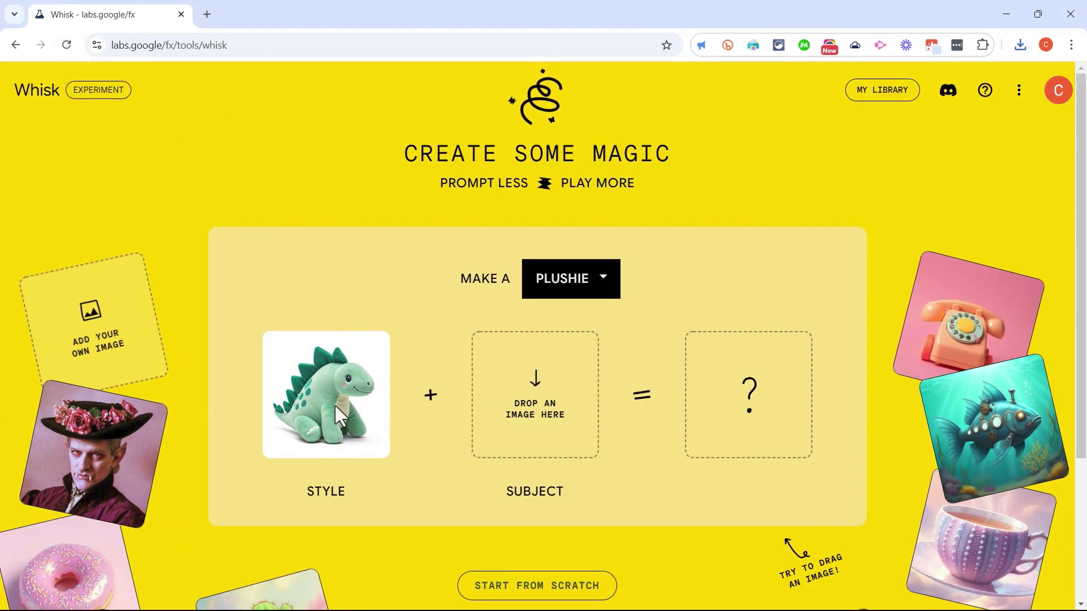
Step: Set the style to Enamel Pin and upload the green-skinned woman's photo as the subject
left_click(595, 279)
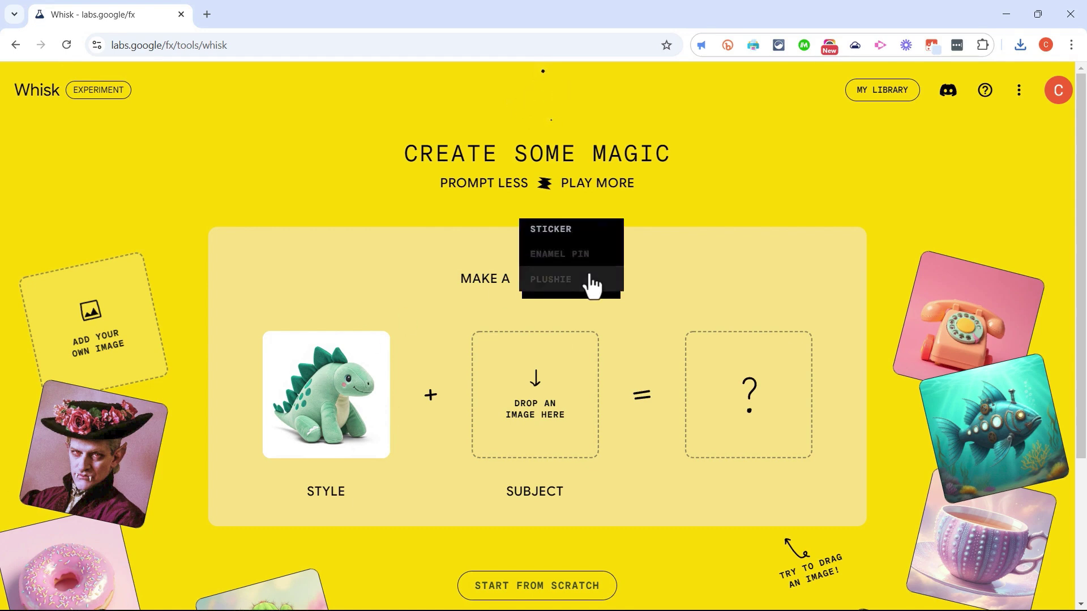
left_click(572, 254)
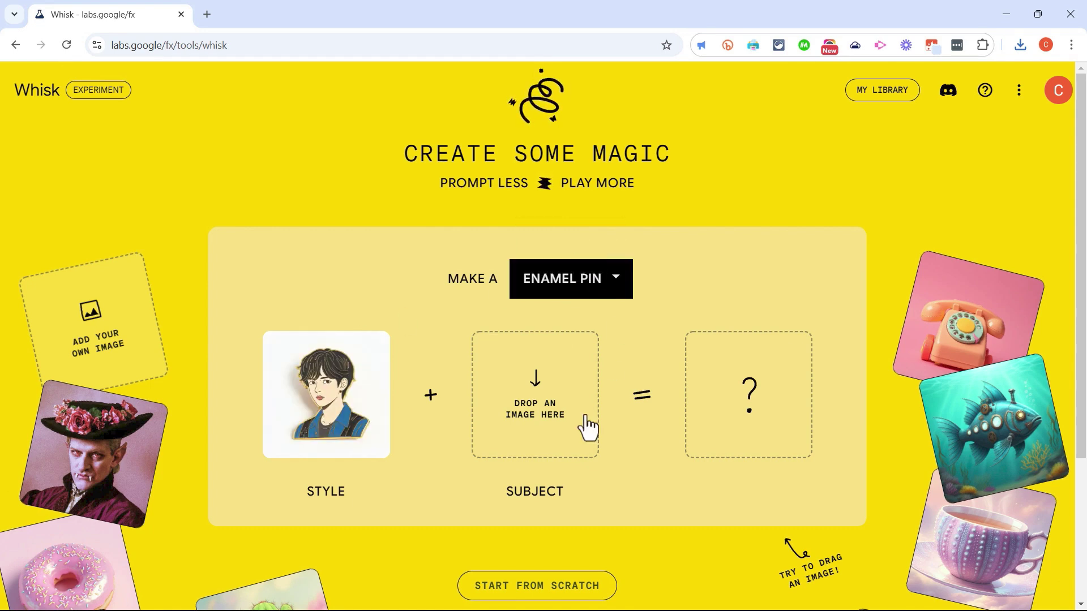
left_click(545, 380)
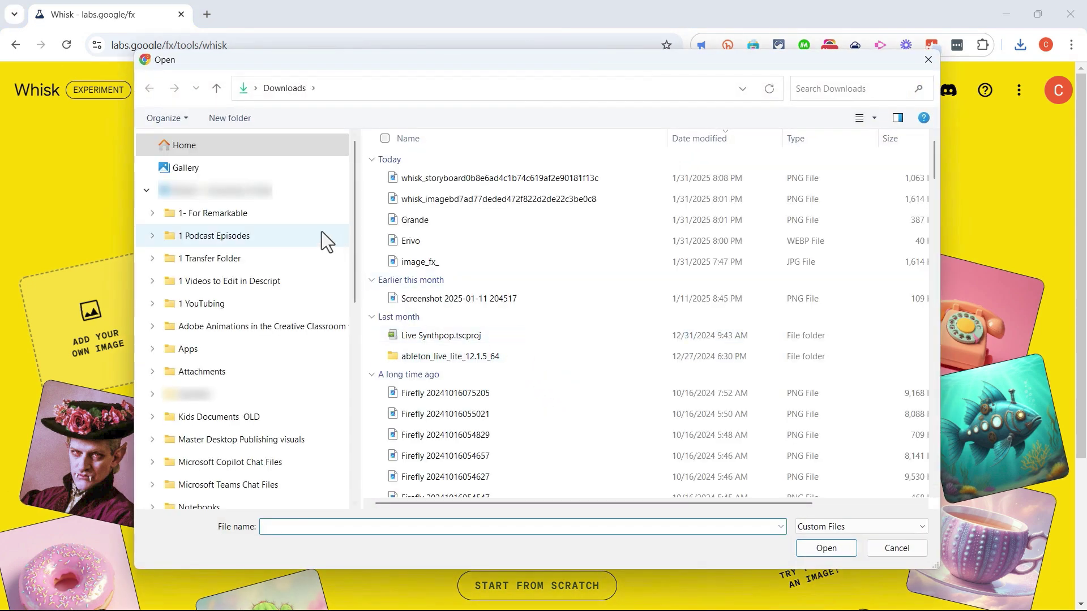
double_click(447, 294)
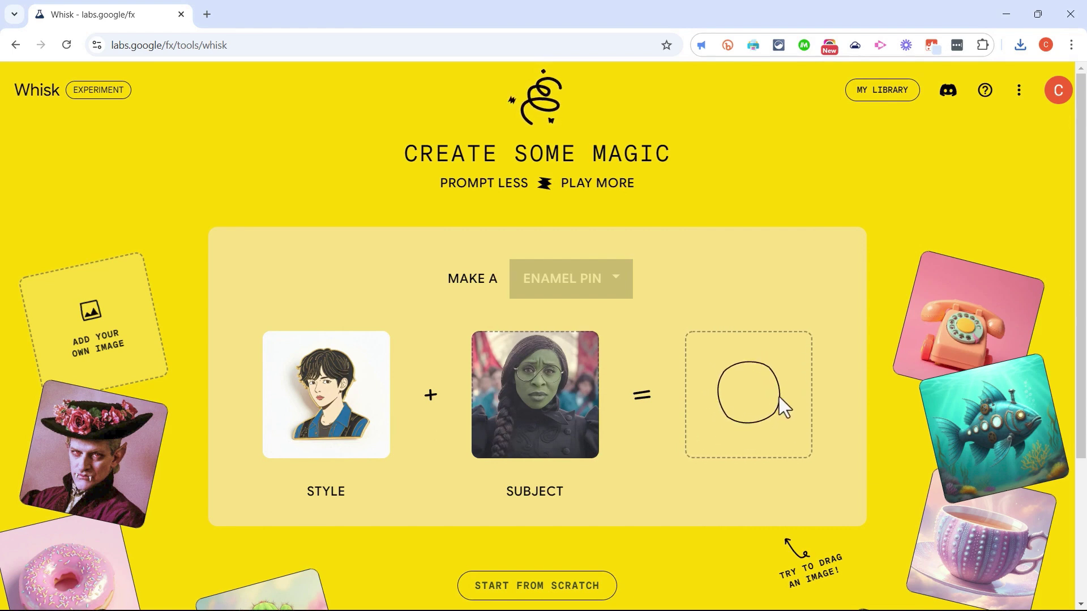
Step: Download the first enamel-pin result and reload Whisk to the start page
left_click(766, 488)
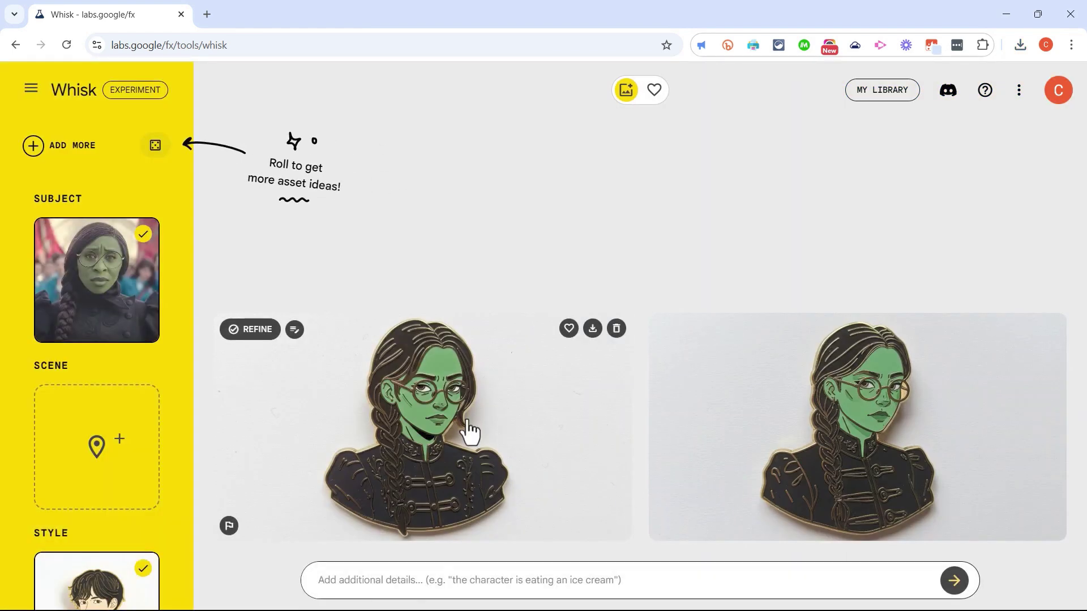
left_click(593, 329)
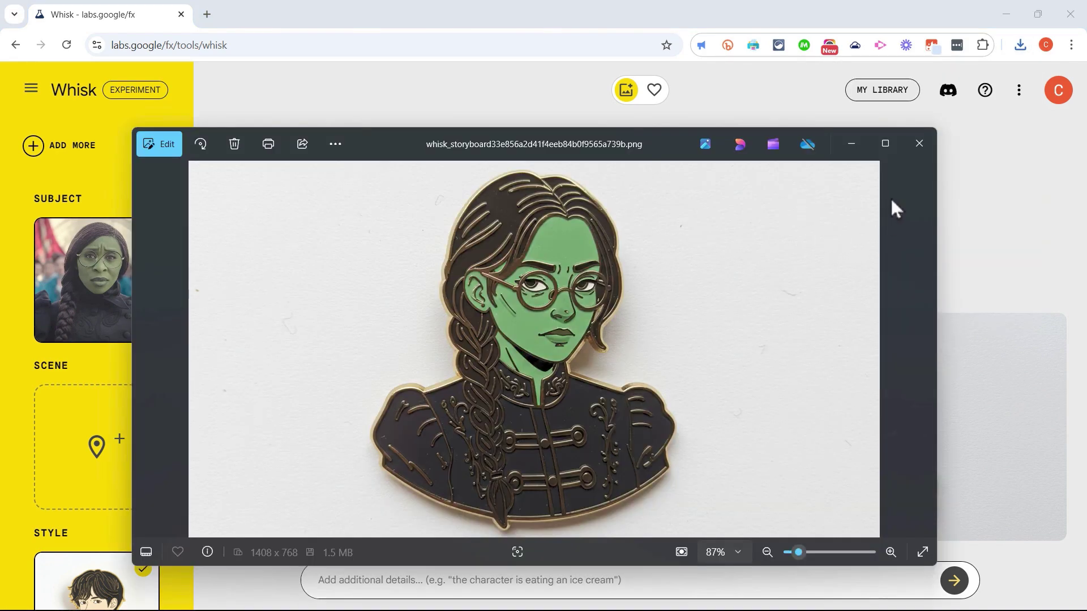
left_click(68, 46)
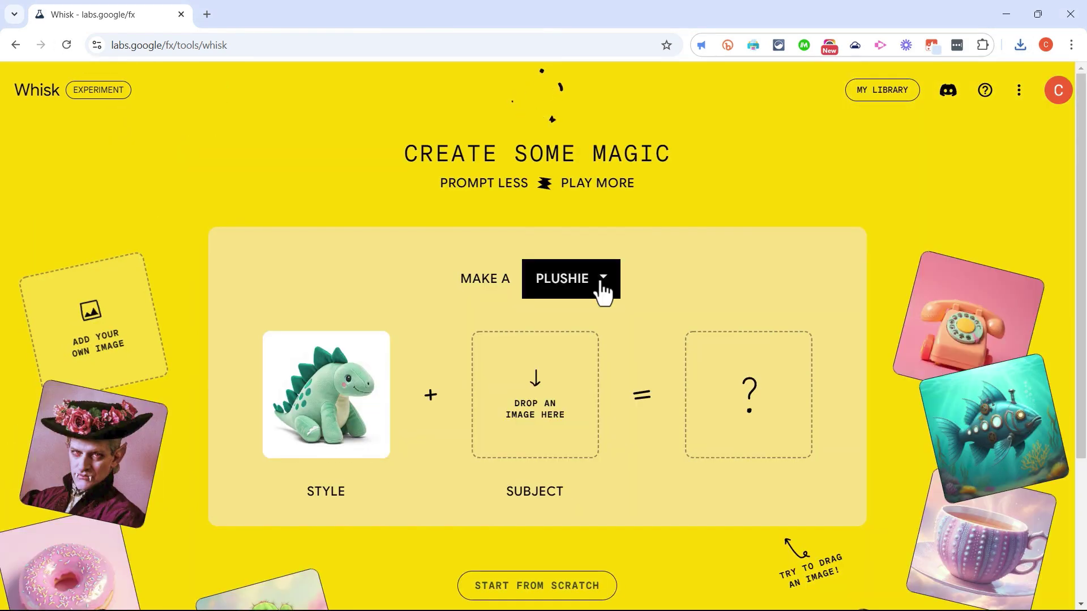
Step: Keep the Plushie style, add the pink-hat woman's photo to the samples and place it as the subject
left_click(603, 288)
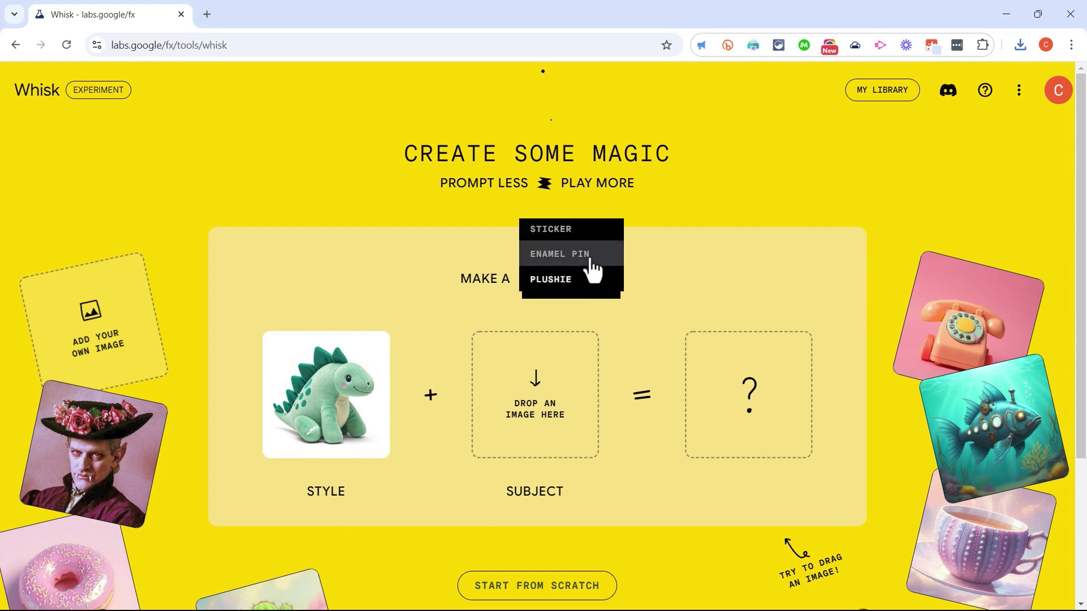
left_click(271, 170)
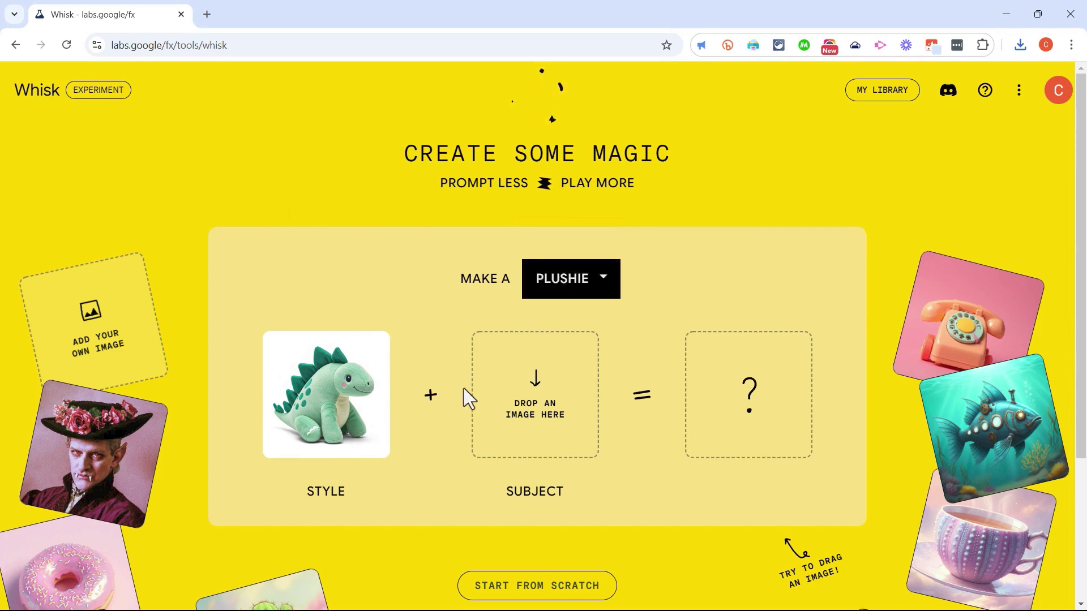
left_click(93, 307)
double_click(413, 242)
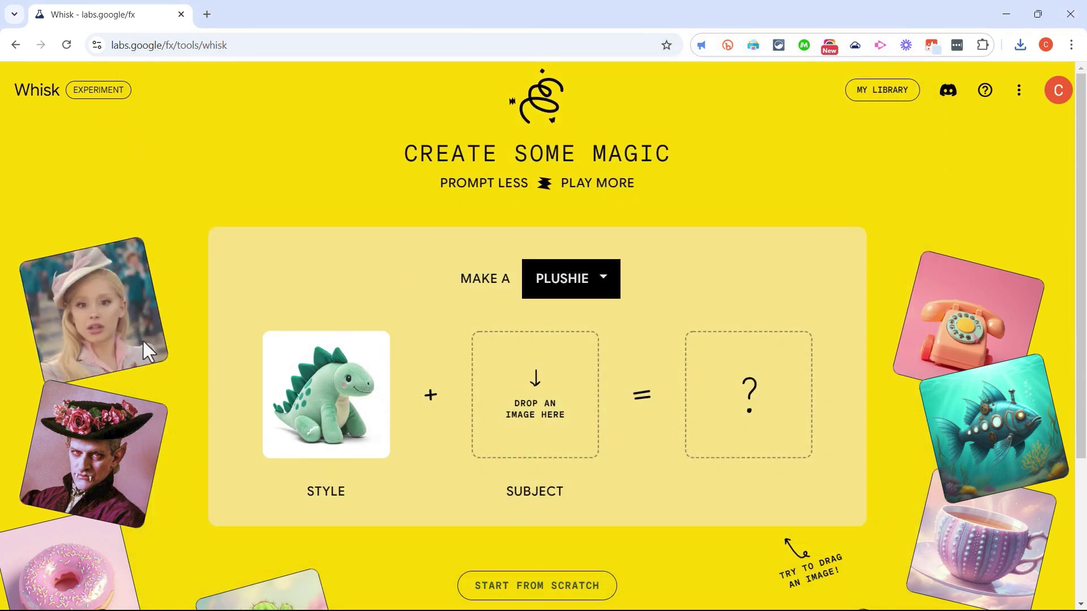
left_click_drag(93, 288, 545, 392)
Step: Drag other sample cards into the subject slot, ending with the pink sprinkled donut
left_click_drag(84, 486, 469, 469)
mouse_move(88, 580)
left_mouse_down()
mouse_move(351, 575)
mouse_move(546, 405)
mouse_move(365, 490)
left_mouse_up()
left_click_drag(995, 345, 534, 395)
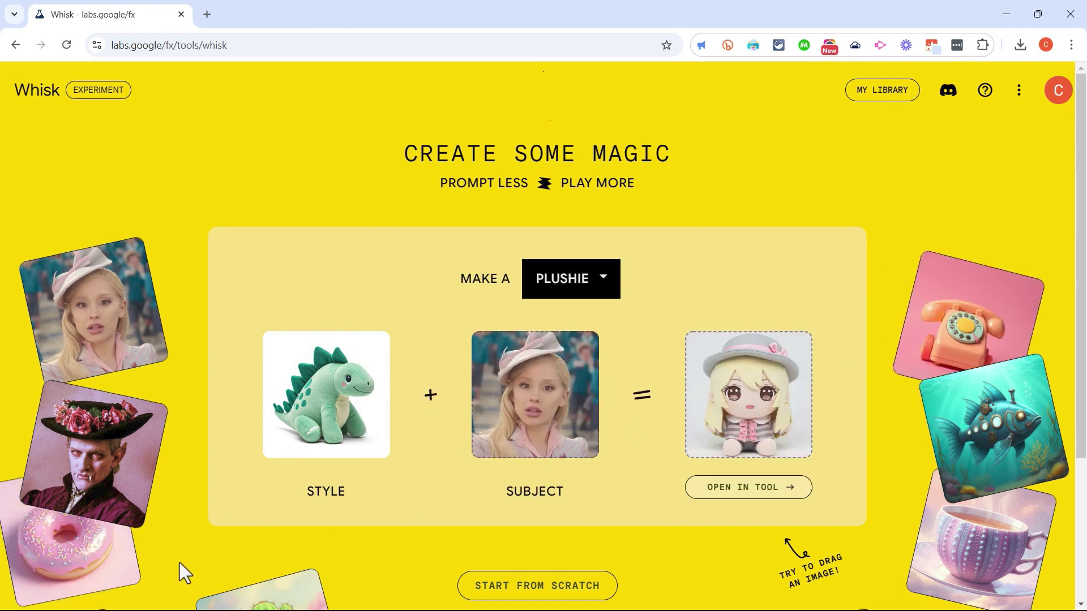
left_click_drag(85, 567, 555, 407)
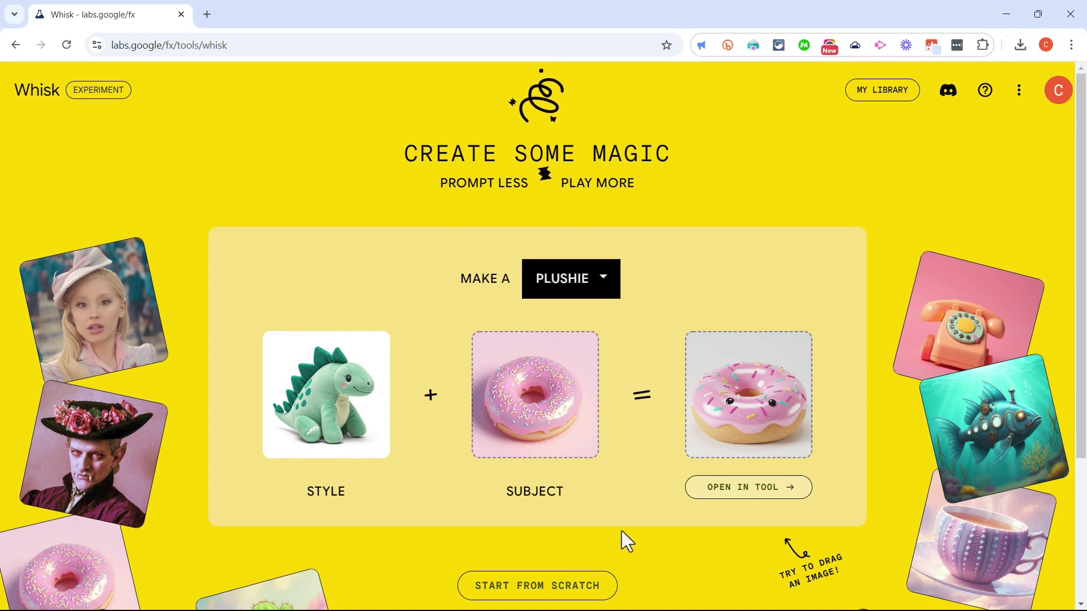
Step: Start an empty-canvas composition and upload the green-skinned woman's portrait as the first subject
left_click(578, 589)
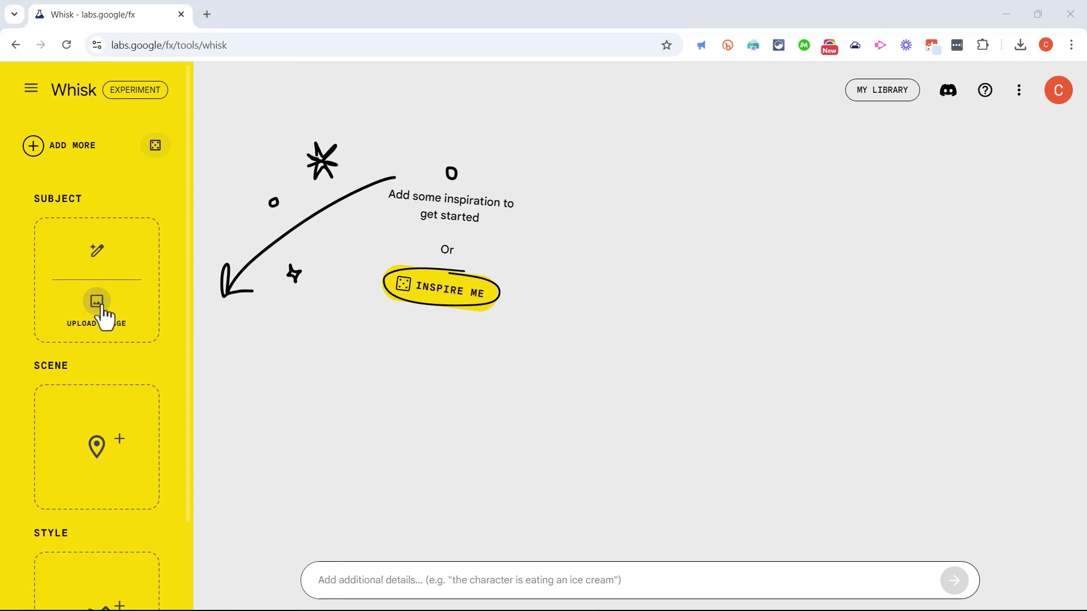
left_click(103, 312)
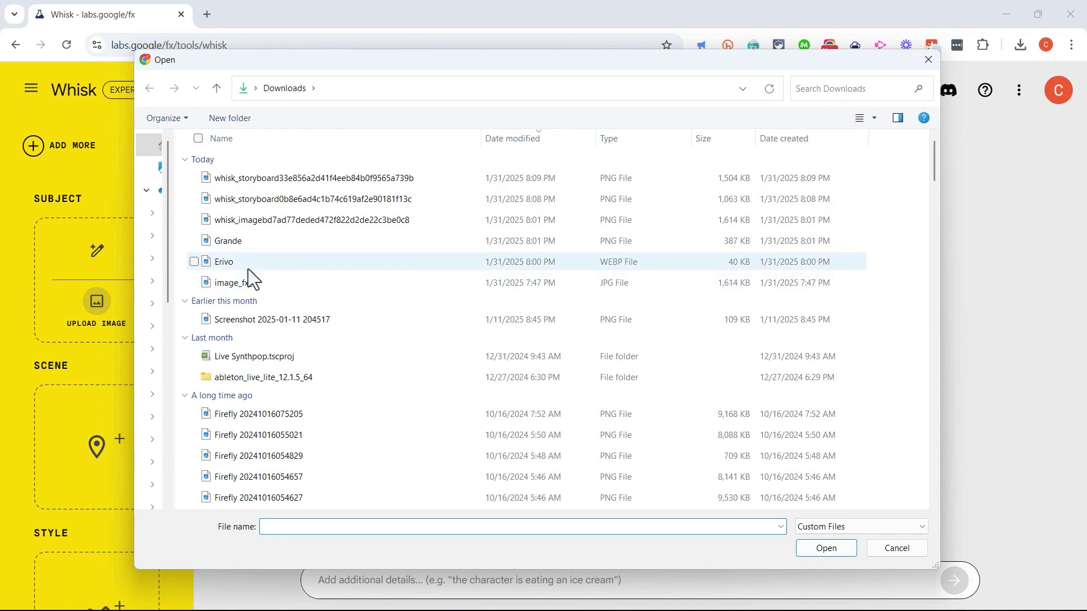
double_click(248, 267)
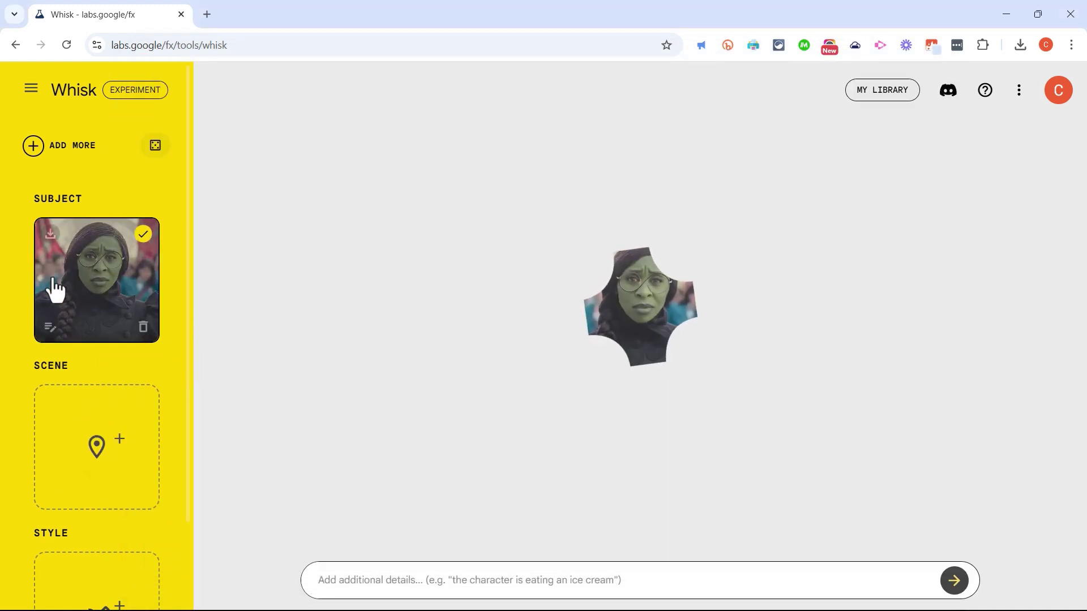
Step: Add a second subject slot and upload the blonde pink-hat portrait into it
left_click(37, 152)
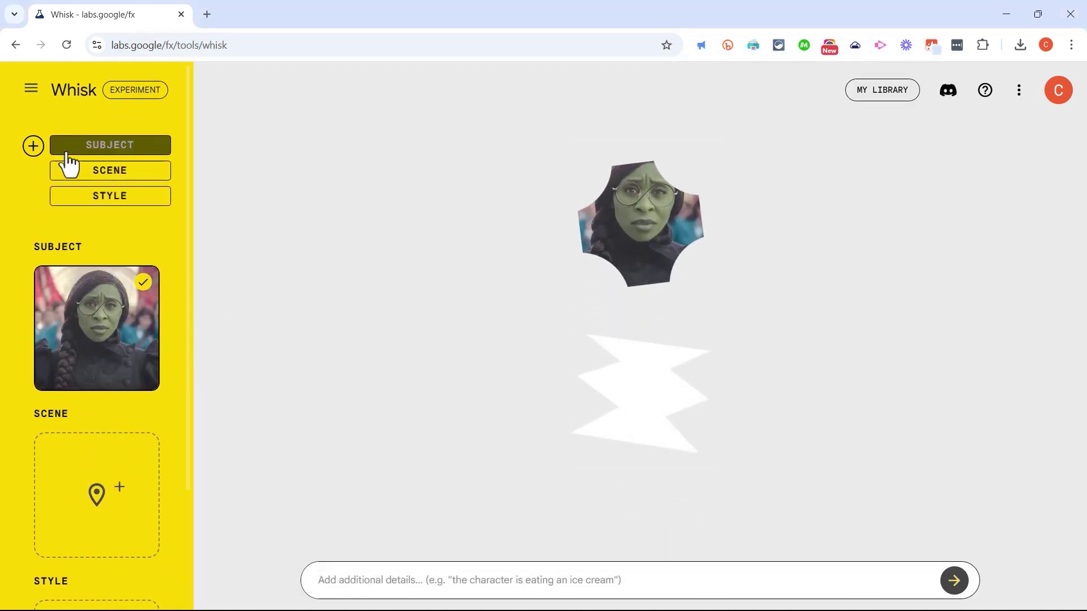
left_click(136, 154)
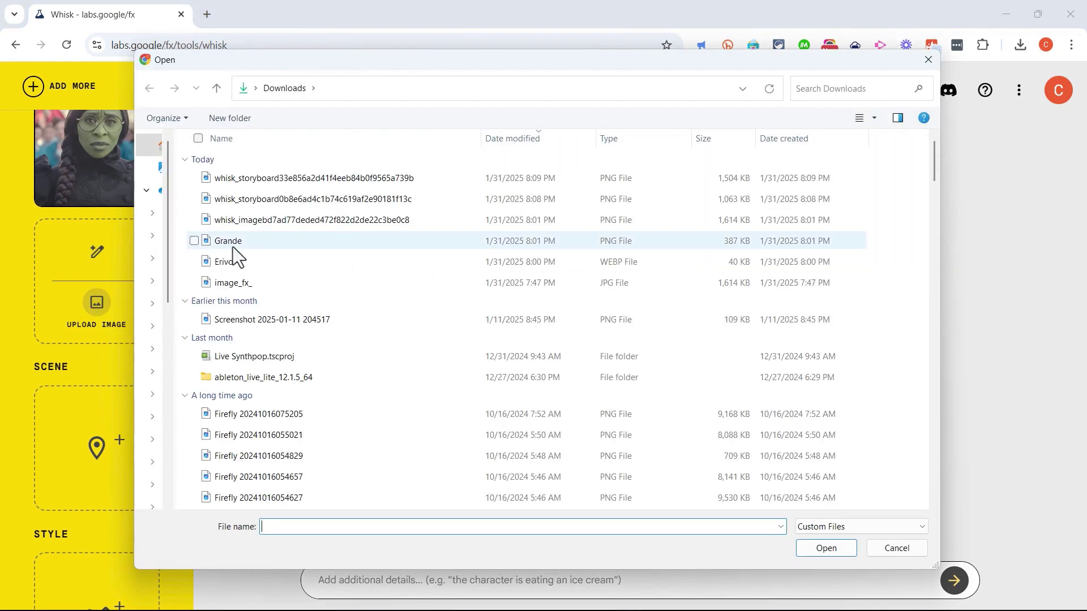
double_click(237, 245)
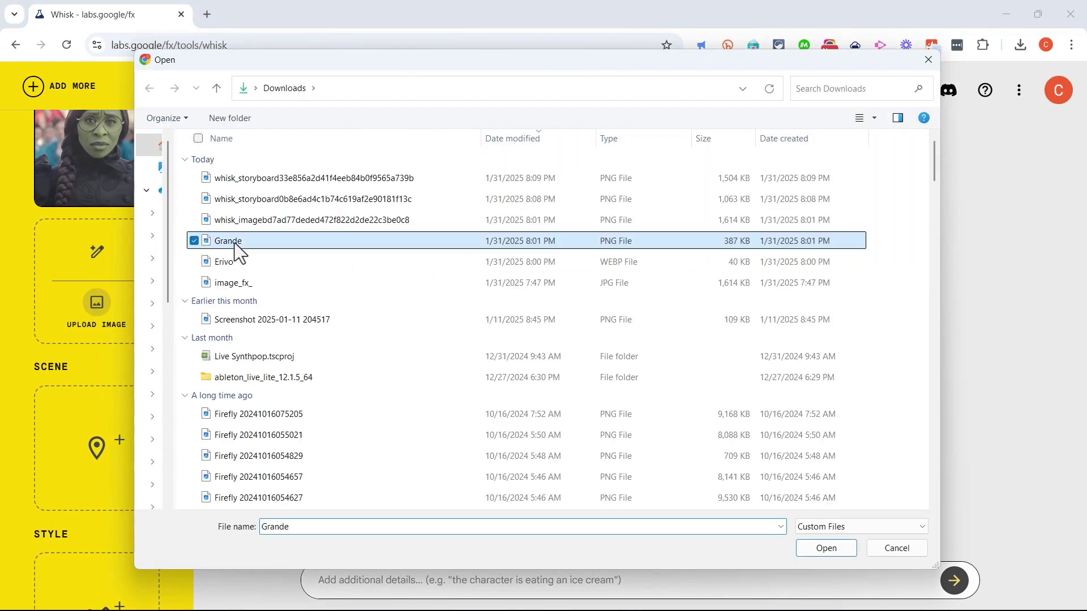
scroll(110, 326, "up", 3)
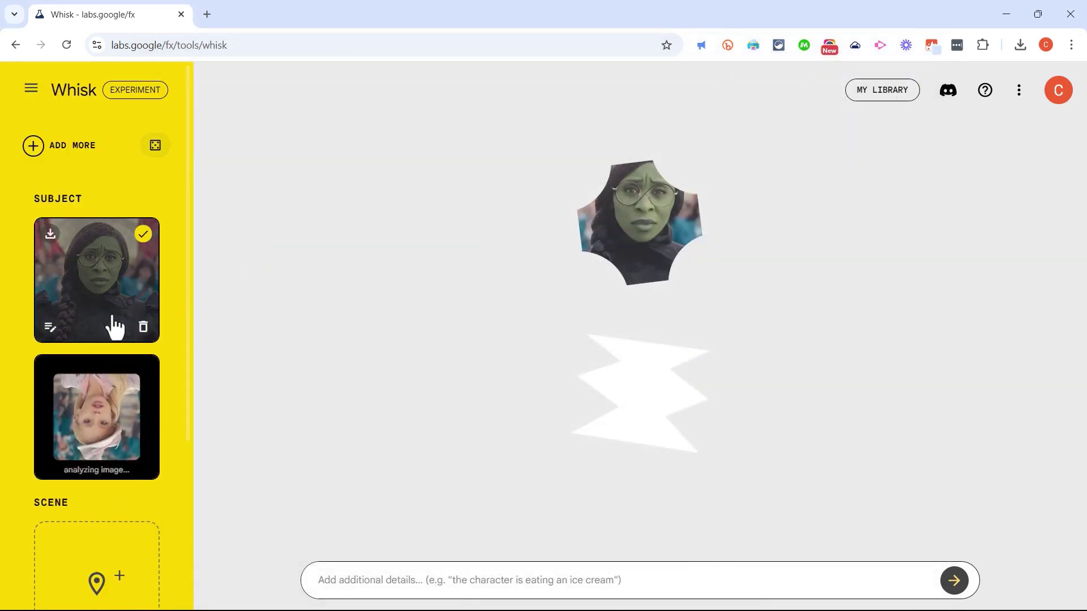
Step: Add a third subject slot and generate it from a 'Flying…' prompt describing a monkey in a blue sky
left_click(33, 147)
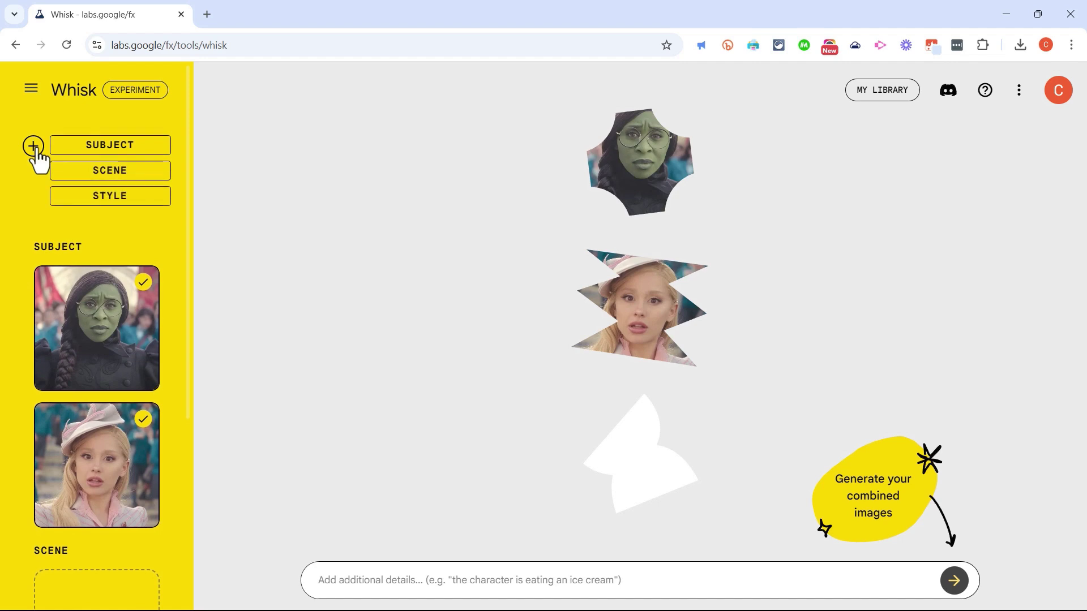
left_click(105, 146)
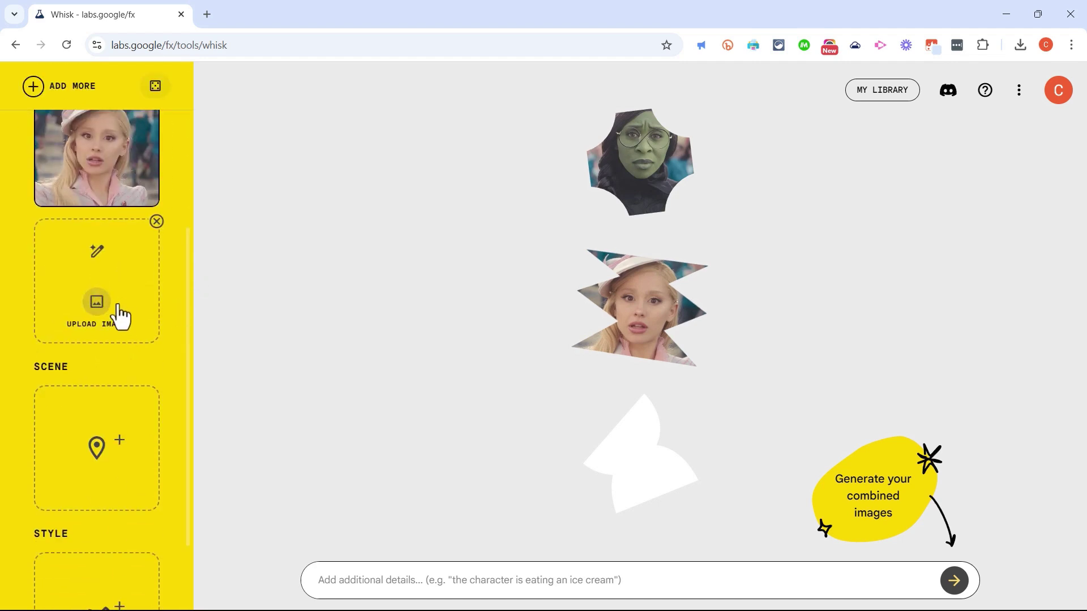
left_click(98, 248)
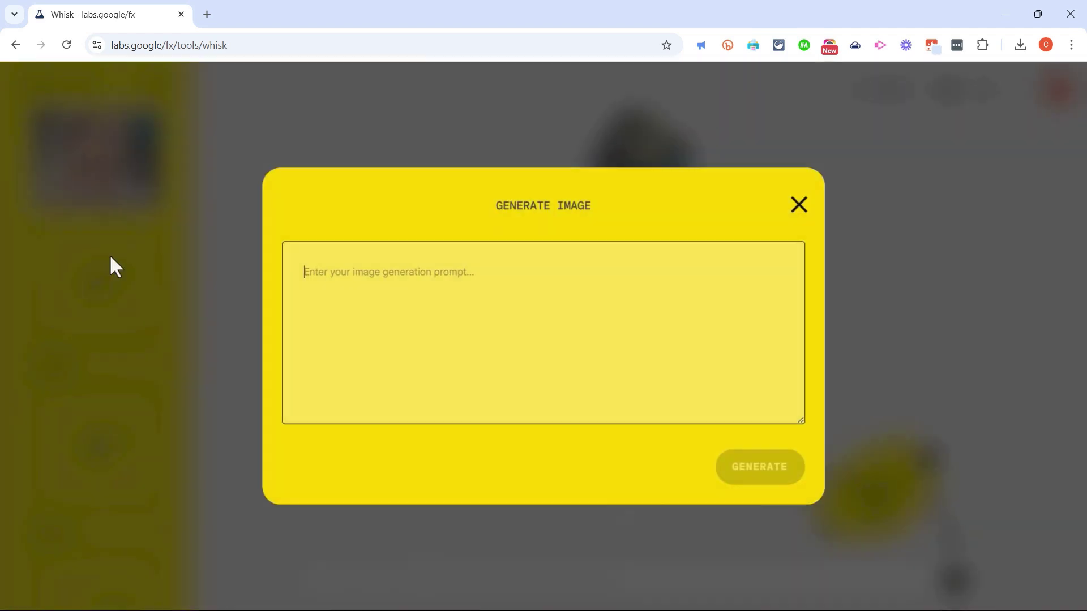
left_click(415, 278)
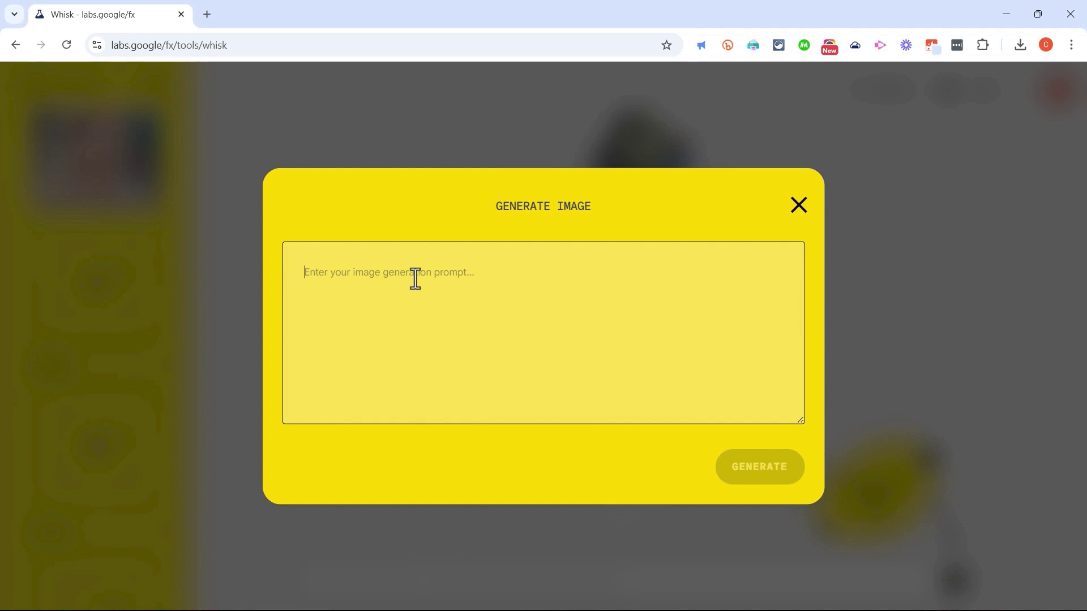
type("Flying mon")
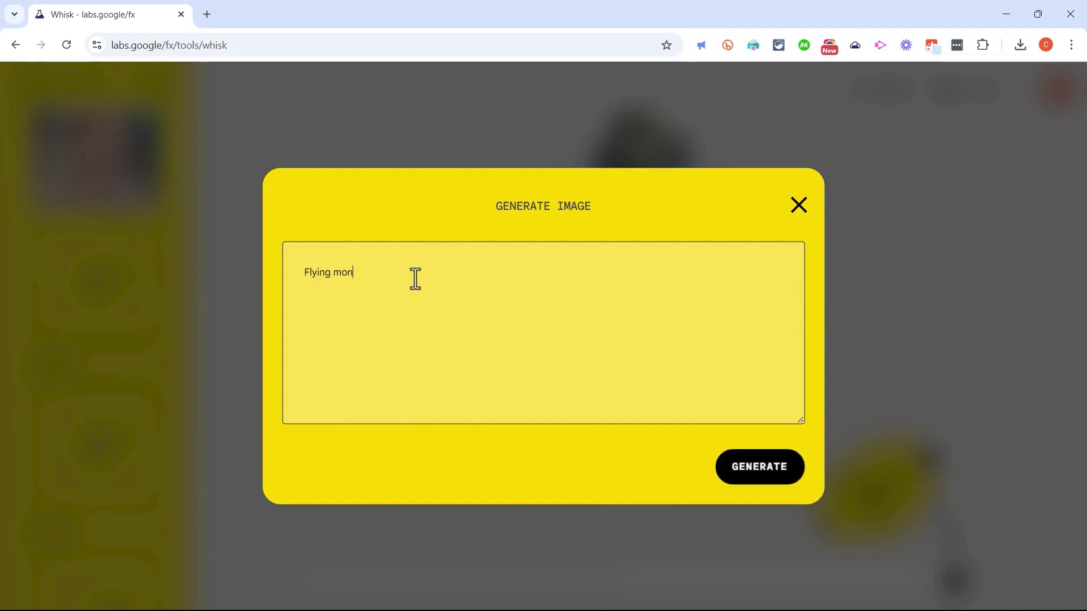
left_click(781, 470)
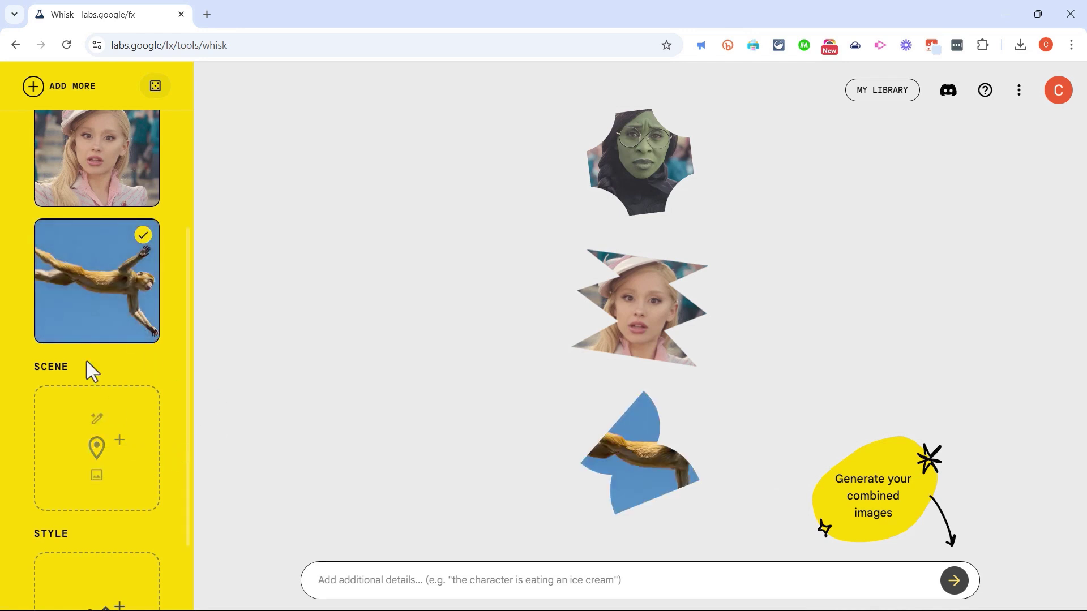
mouse_move(134, 476)
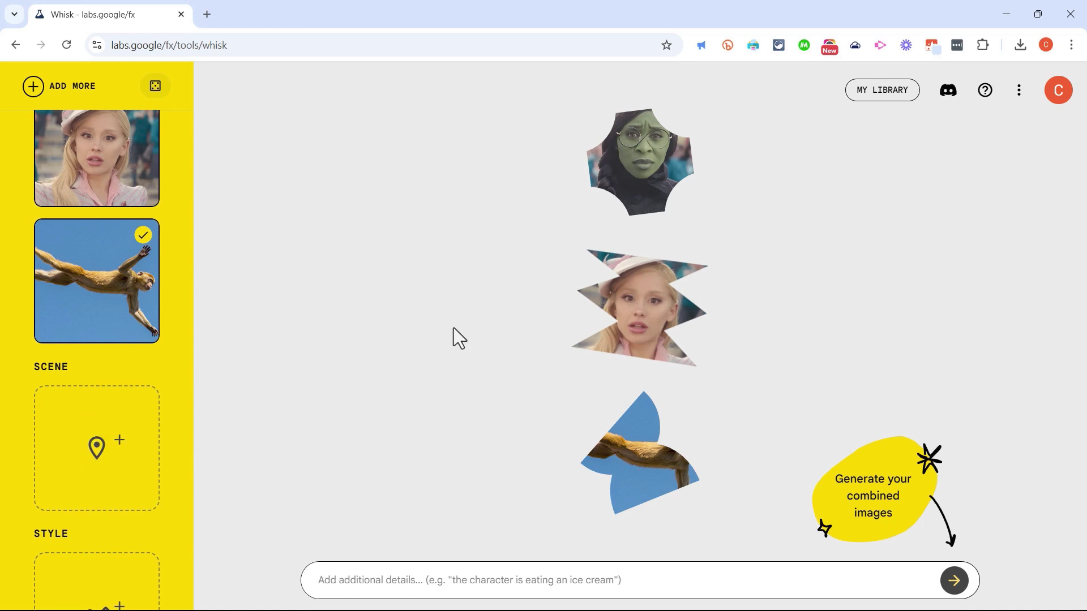
Step: Generate the scene from a prompt of a meadow, a river, and majestic mountains in the background
mouse_move(81, 483)
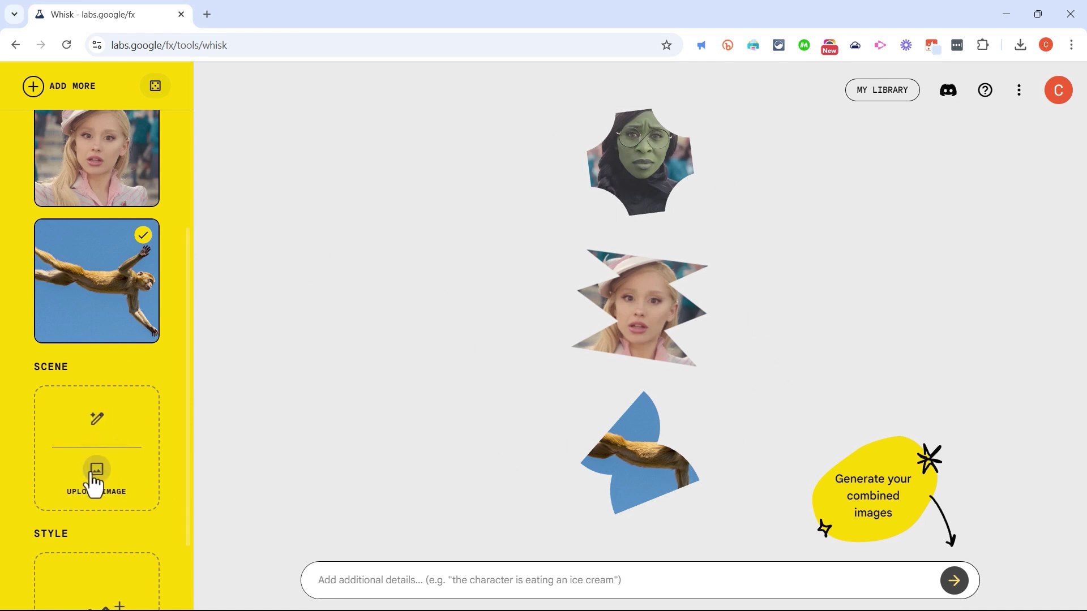
left_click(98, 415)
type("Beautiful meadow with a river running through it.")
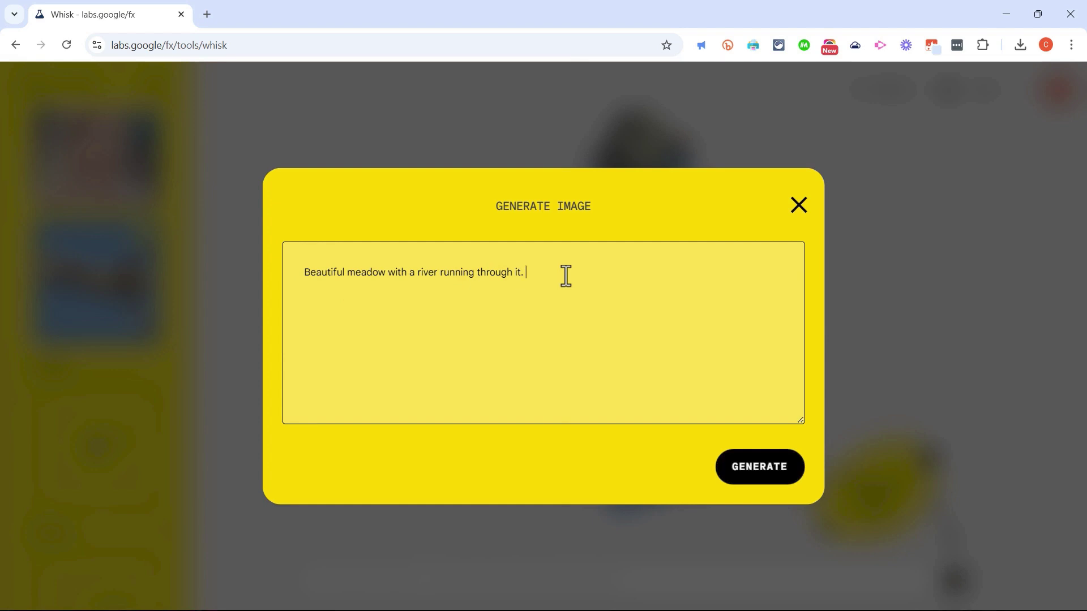
type("stic mountains in the background.")
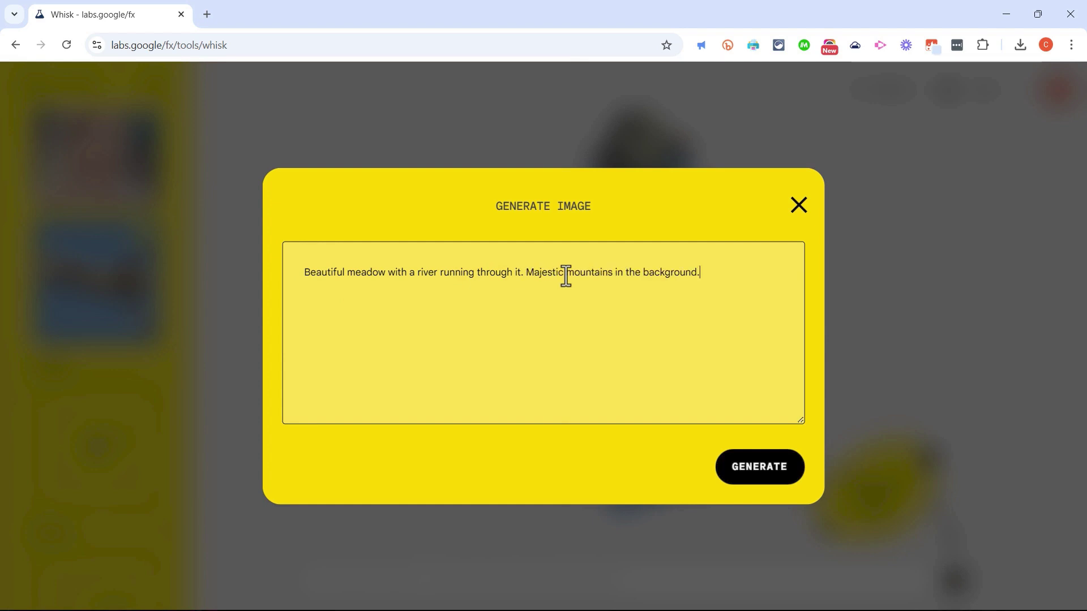
left_click(758, 467)
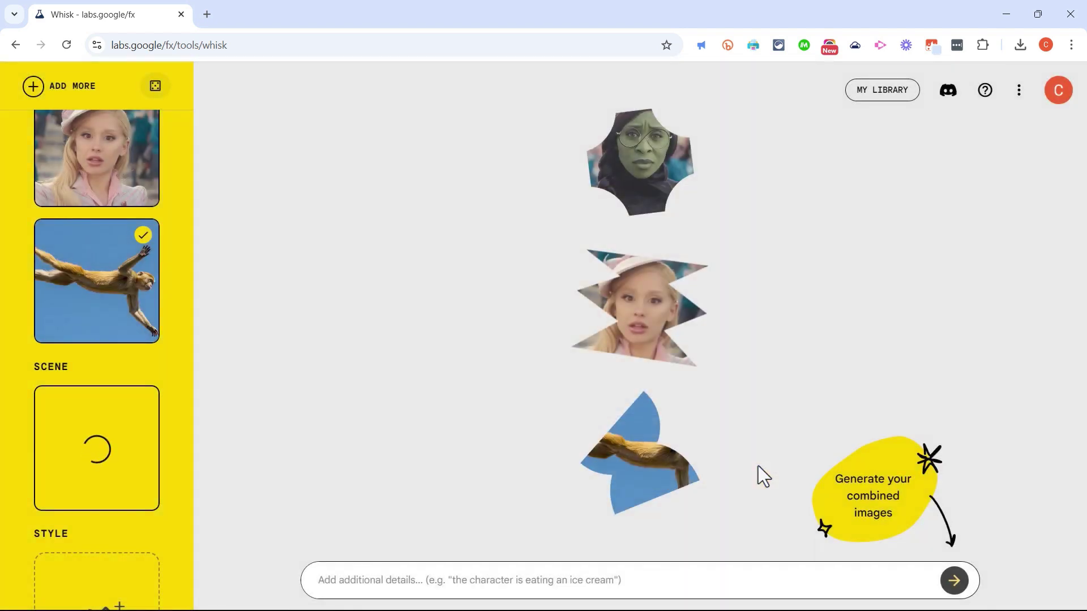
scroll(135, 450, "down", 1)
mouse_move(107, 527)
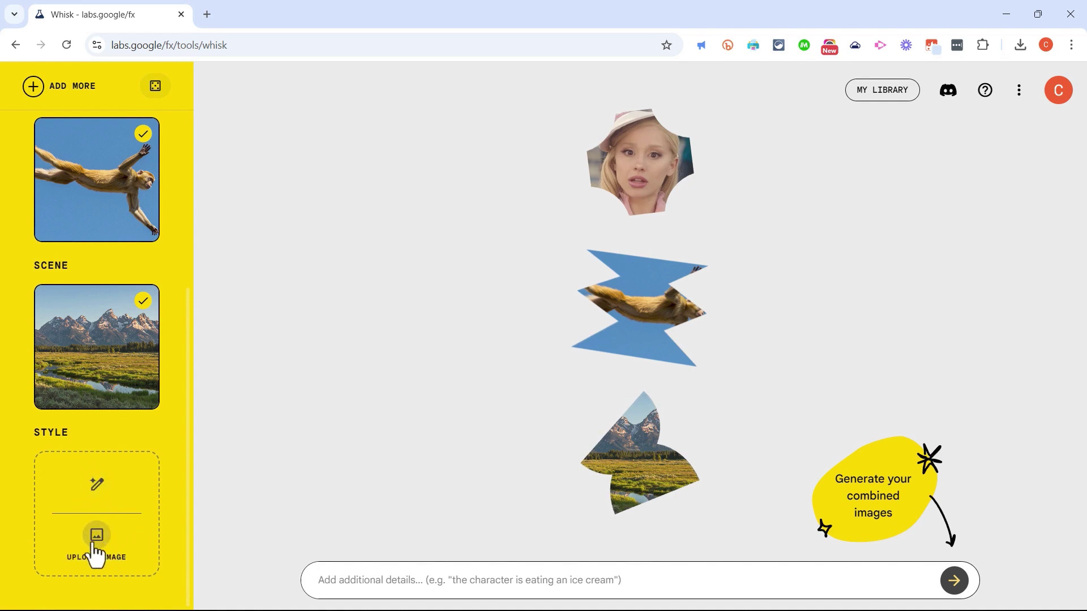
Step: Set the style prompt to 'Comic book' and type the broom and ice-cream-cone detail in the prompt bar
left_click(97, 484)
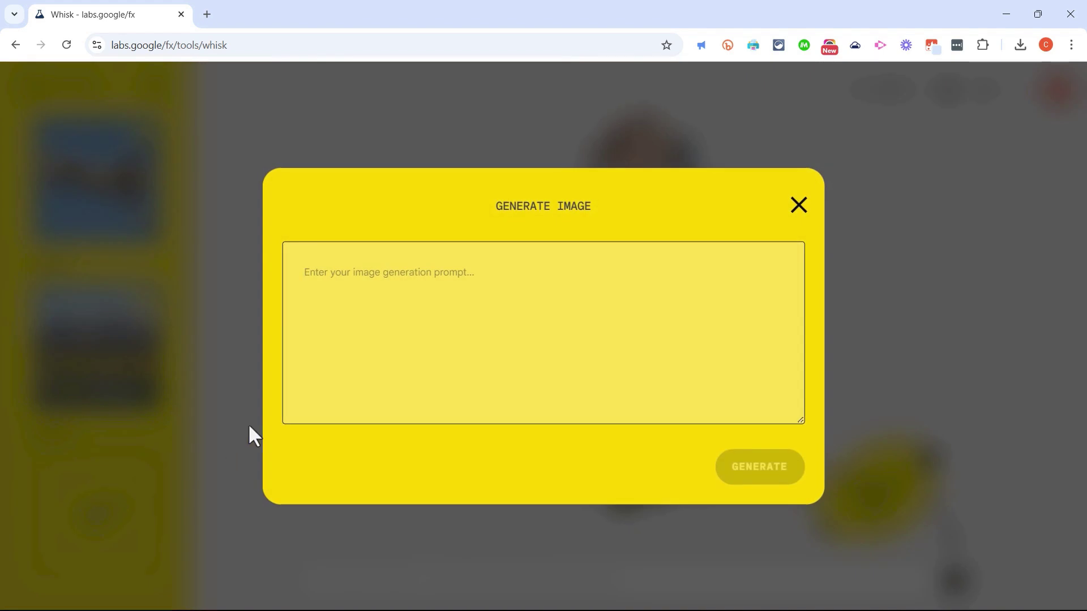
type("Comic book style")
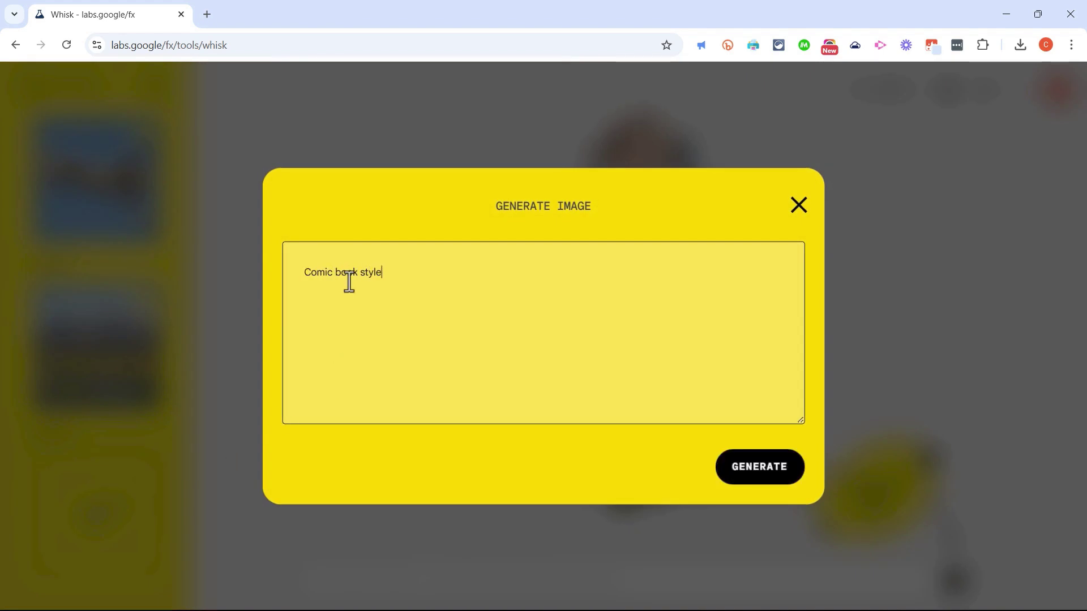
key("Return")
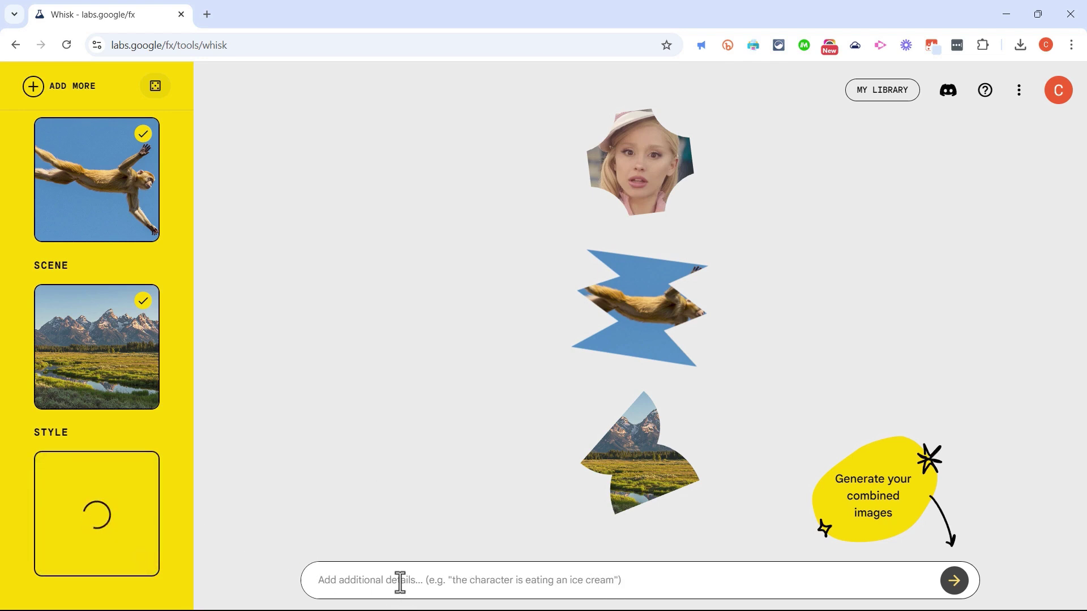
type("One of the s")
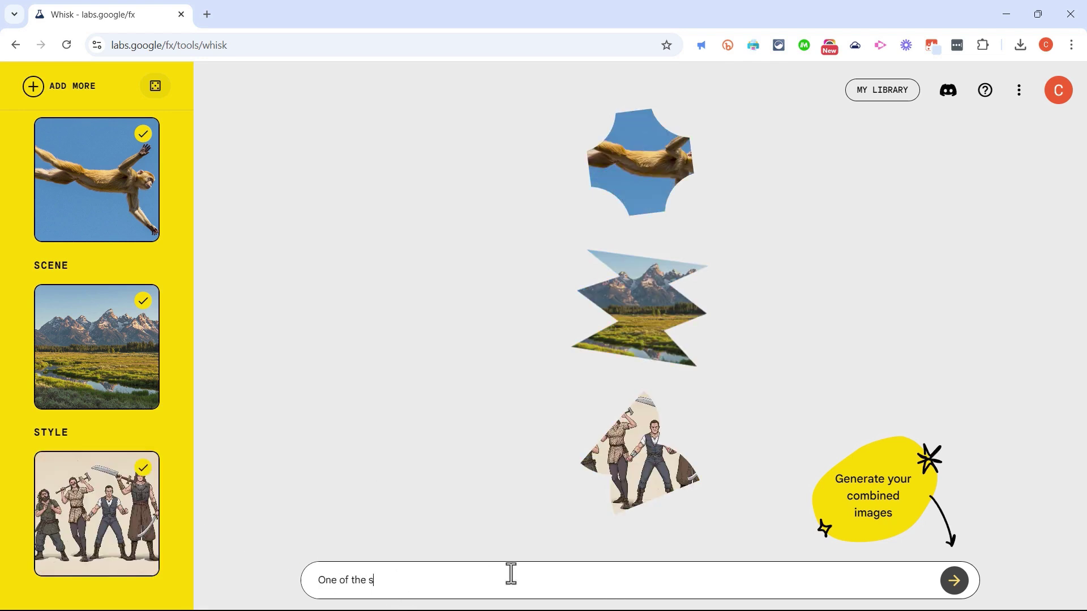
type("ubjects is holding a broo")
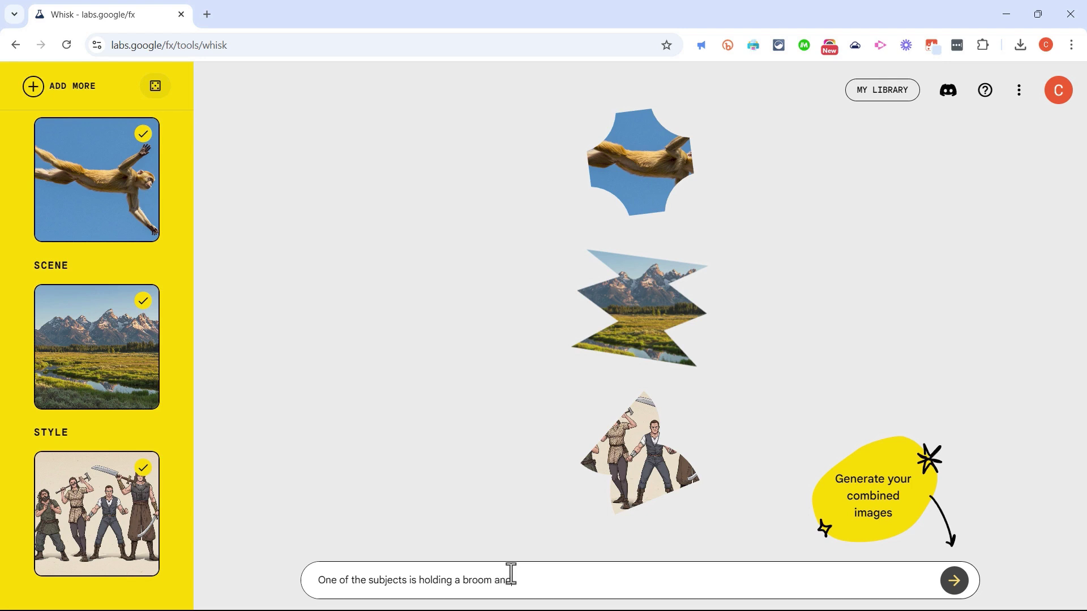
type("m and another is holding an ice cream cone.")
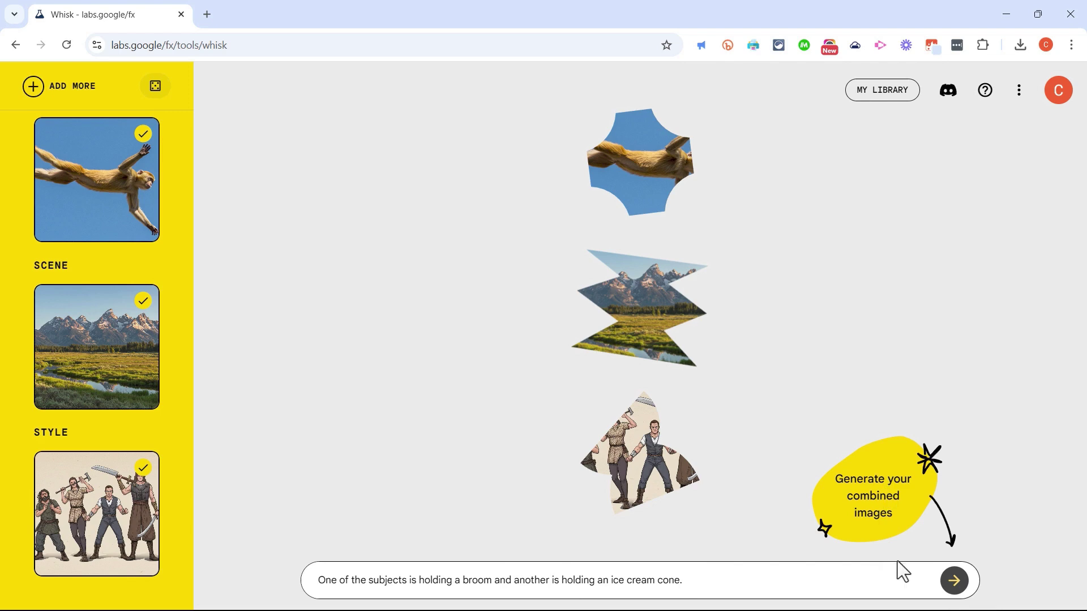
Step: Submit the broom and ice-cream prompt with all inputs, then scroll the sidebar to review them
left_click(962, 589)
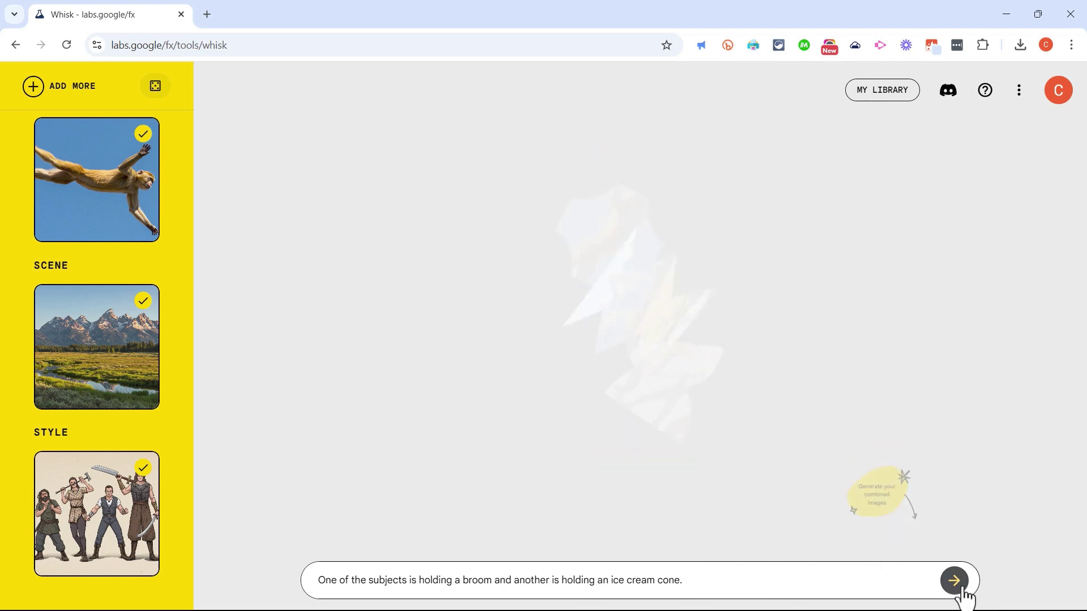
scroll(130, 345, "up", 5)
scroll(129, 345, "down", 1)
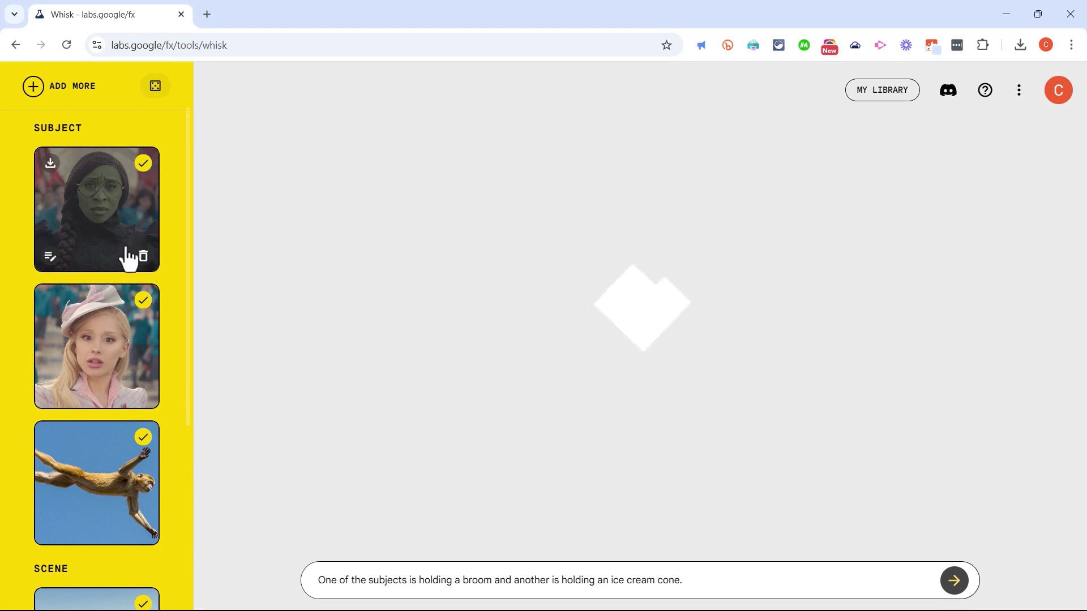
scroll(125, 261, "down", 5)
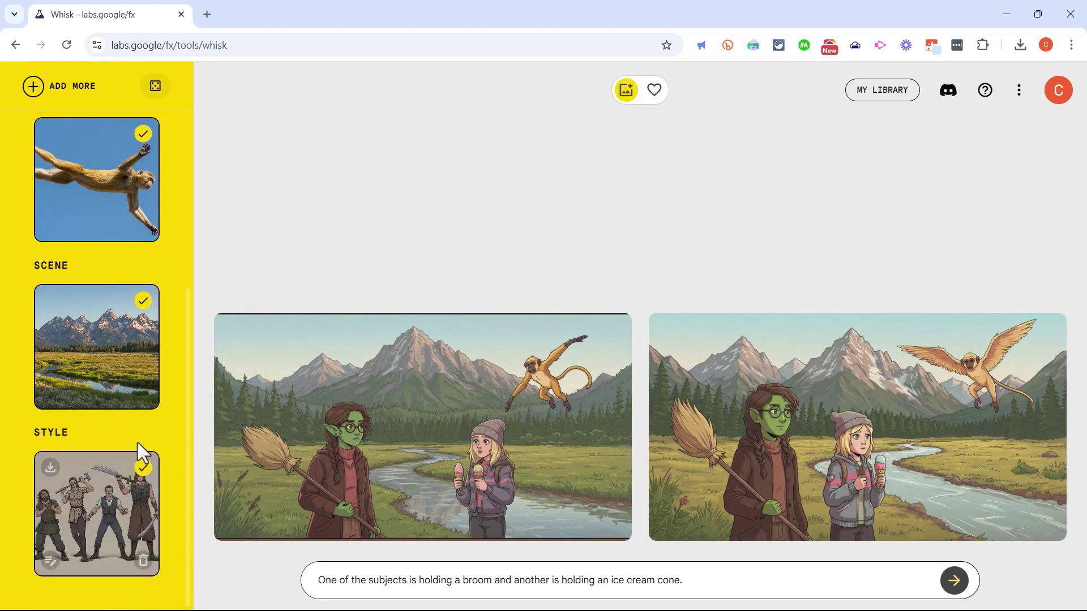
scroll(137, 453, "up", 5)
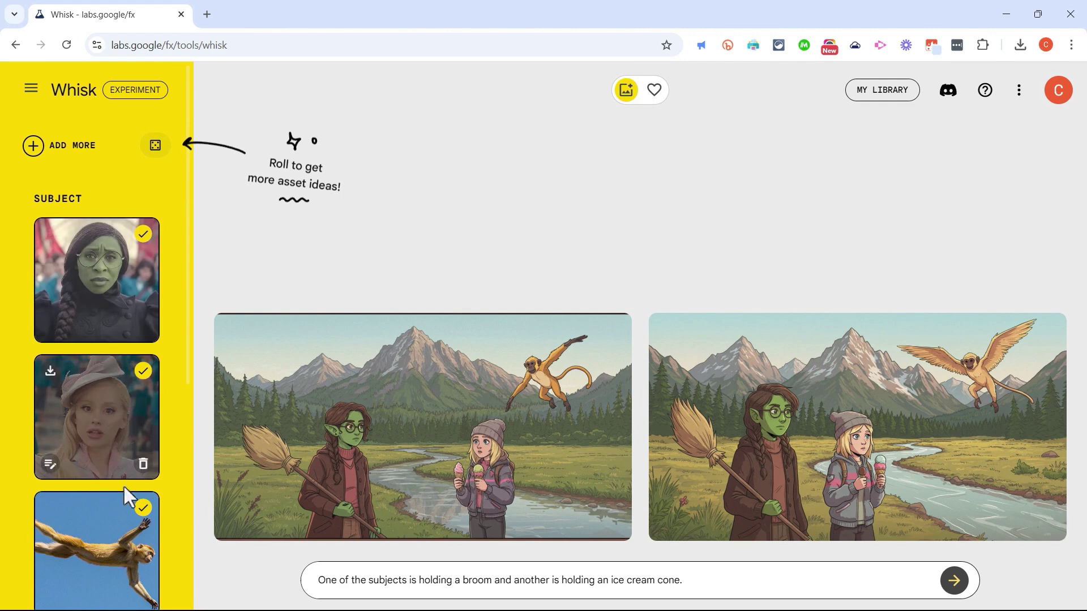
scroll(122, 502, "down", 5)
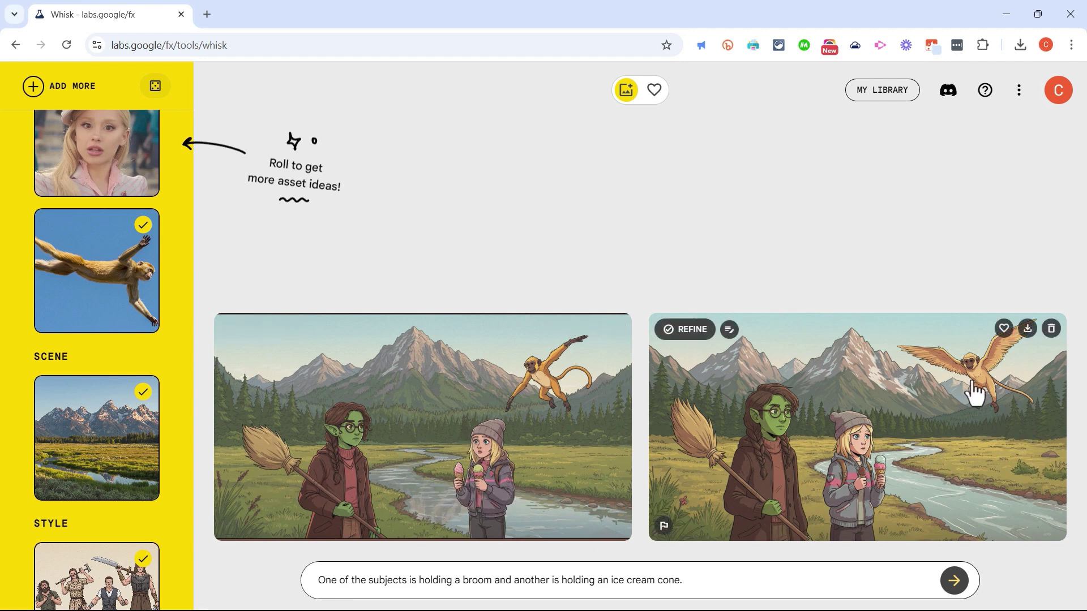
left_click(521, 493)
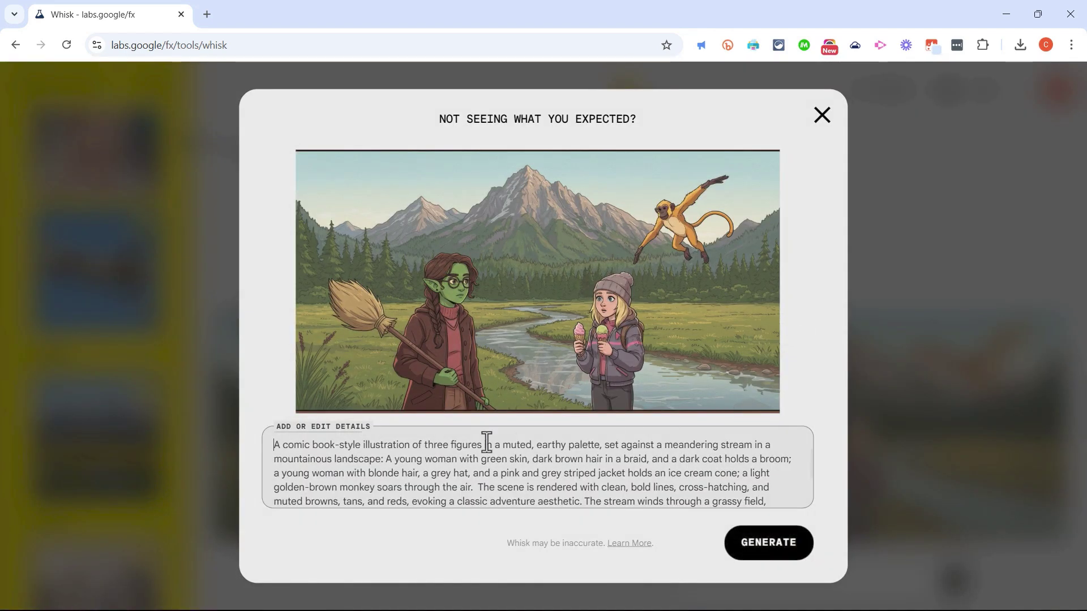
left_click_drag(529, 449, 663, 522)
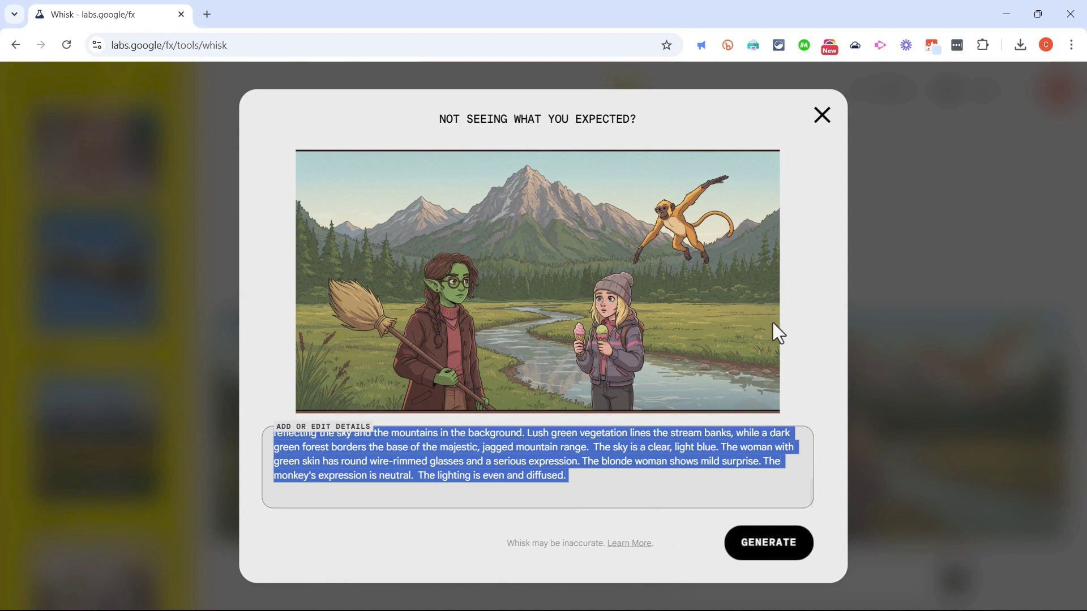
left_click(822, 115)
left_click(886, 417)
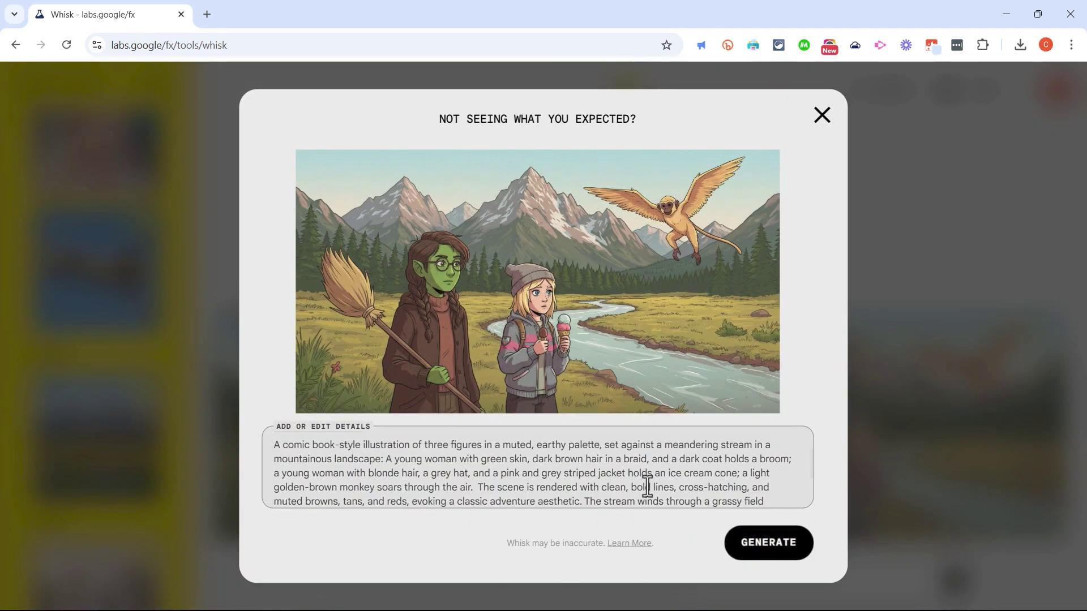
scroll(648, 486, "down", 3)
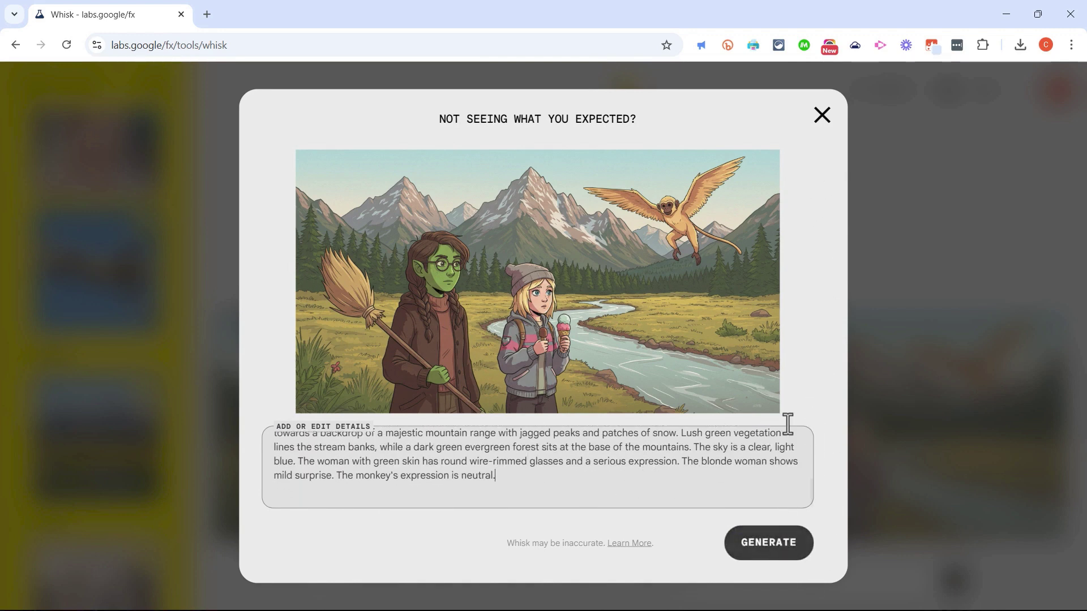
left_click(822, 116)
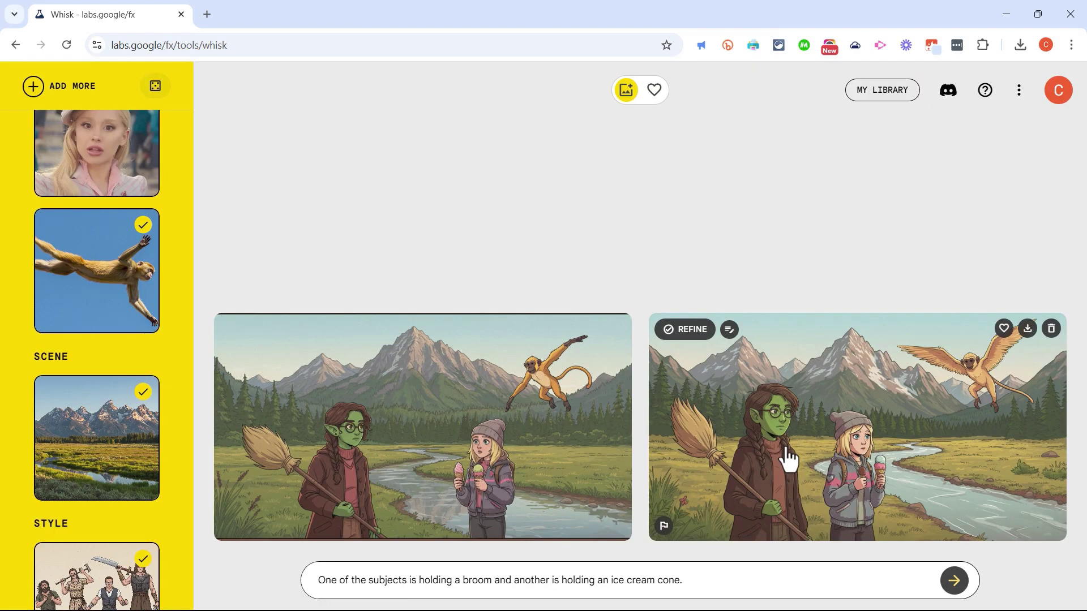
Step: Refine the winged-monkey image with 'The sun is visible in the sky. The ice cream is melting.'
left_click(689, 330)
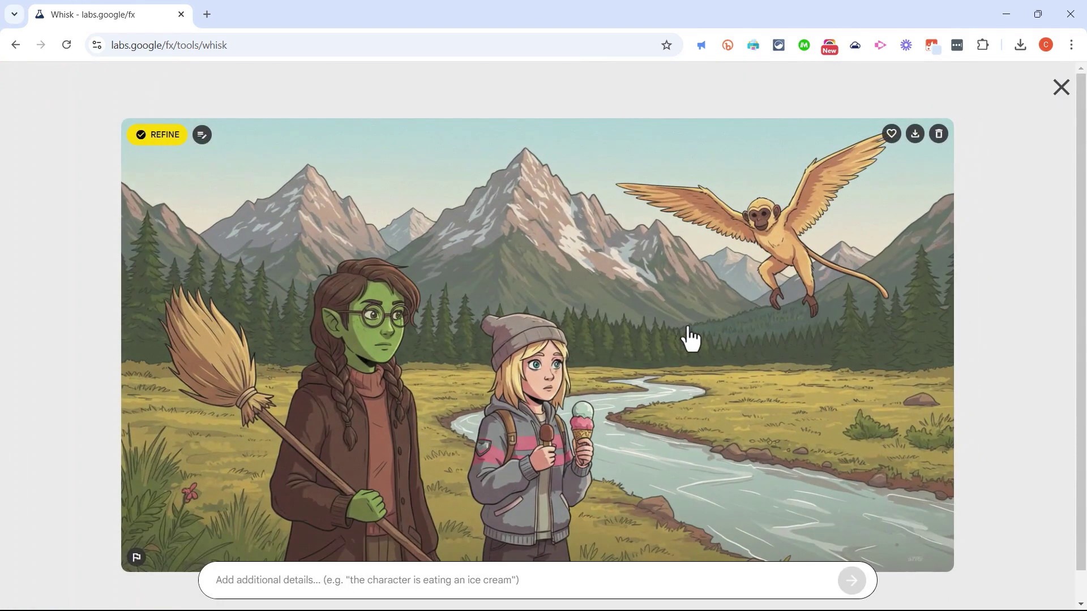
left_click(364, 579)
type("The s")
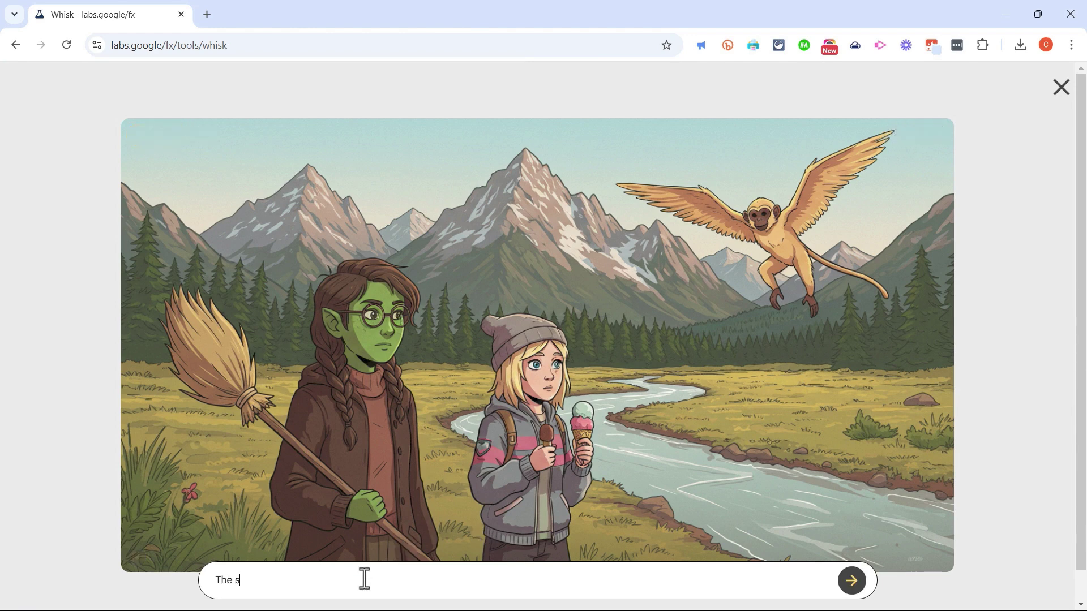
type("un is visible in the sky. The ice cream is melting.")
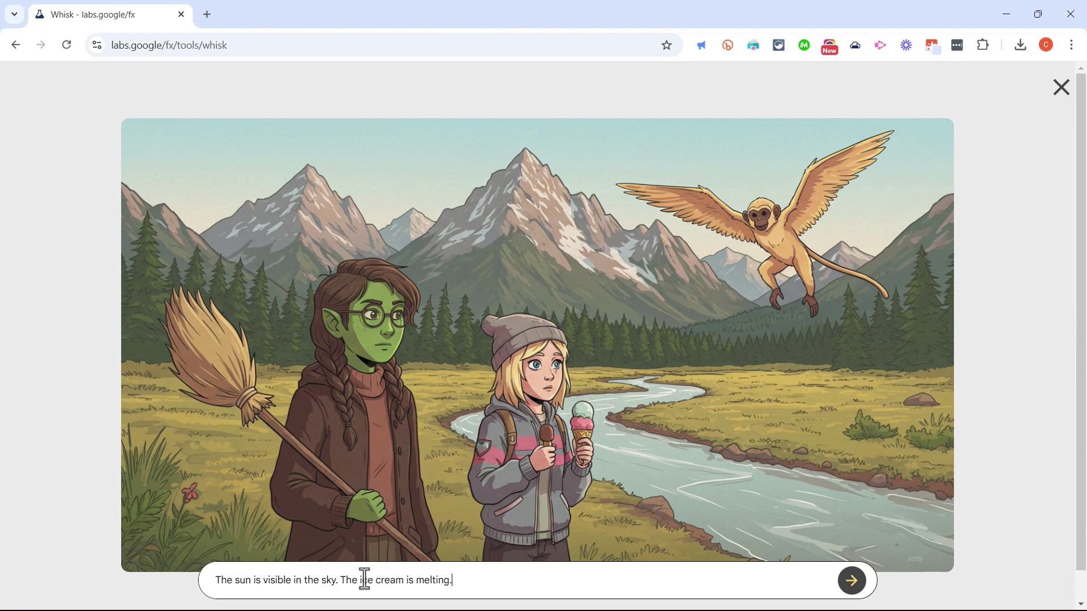
left_click(855, 583)
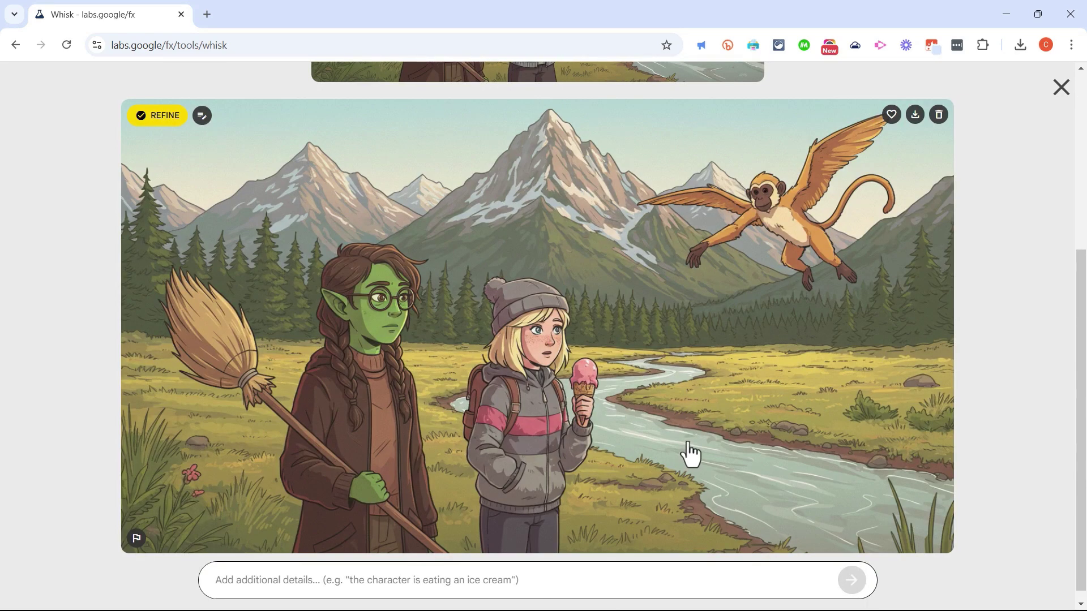
scroll(691, 456, "up", 5)
scroll(678, 447, "down", 5)
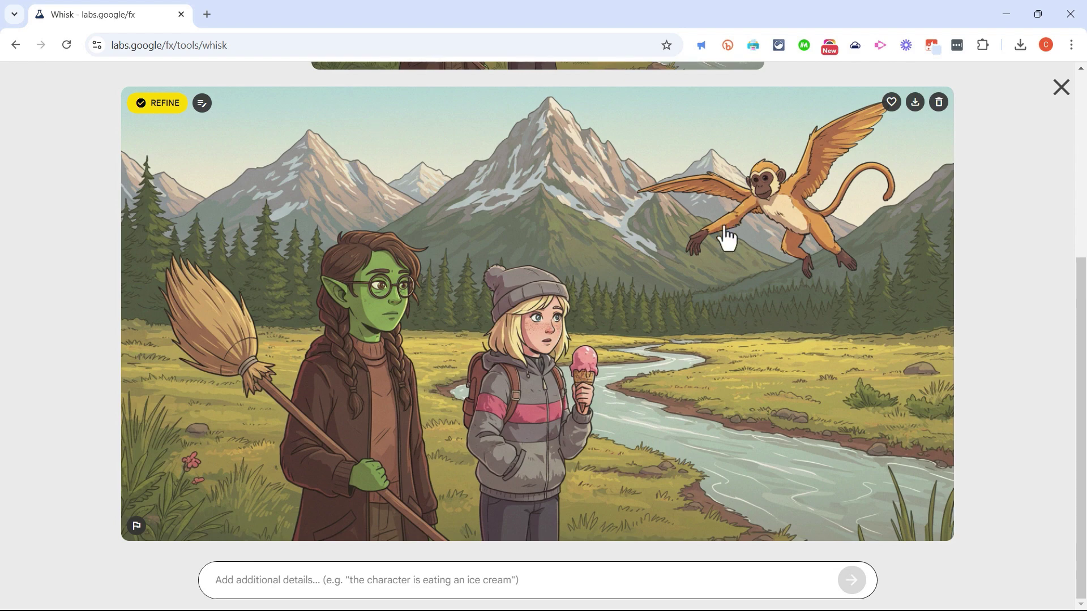
Step: Download the refined comic meadow scene as a PNG, check the file, then close the refine view
left_click(917, 103)
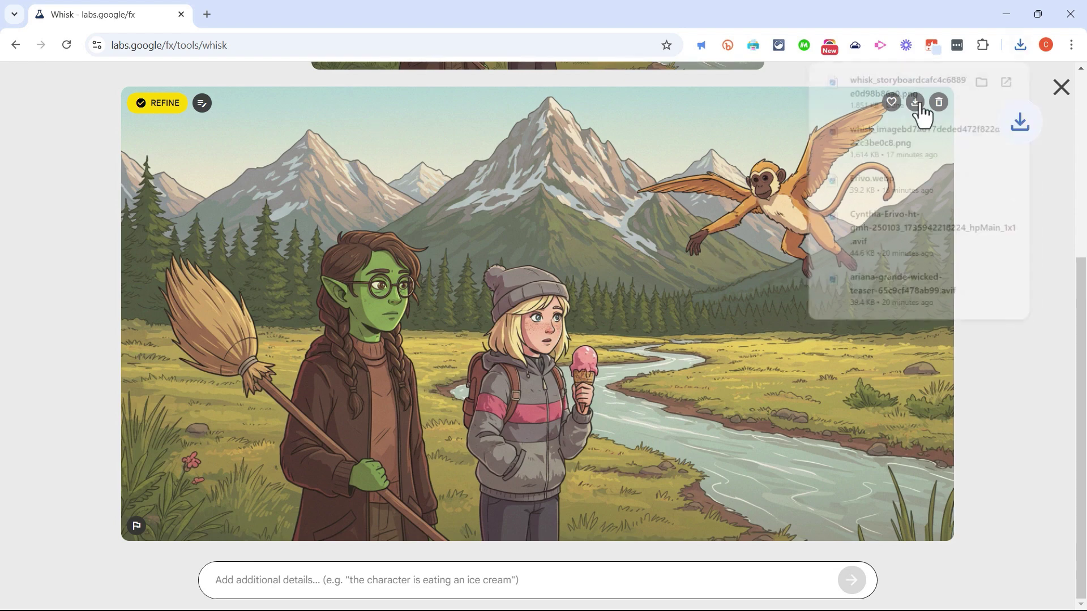
left_click(880, 87)
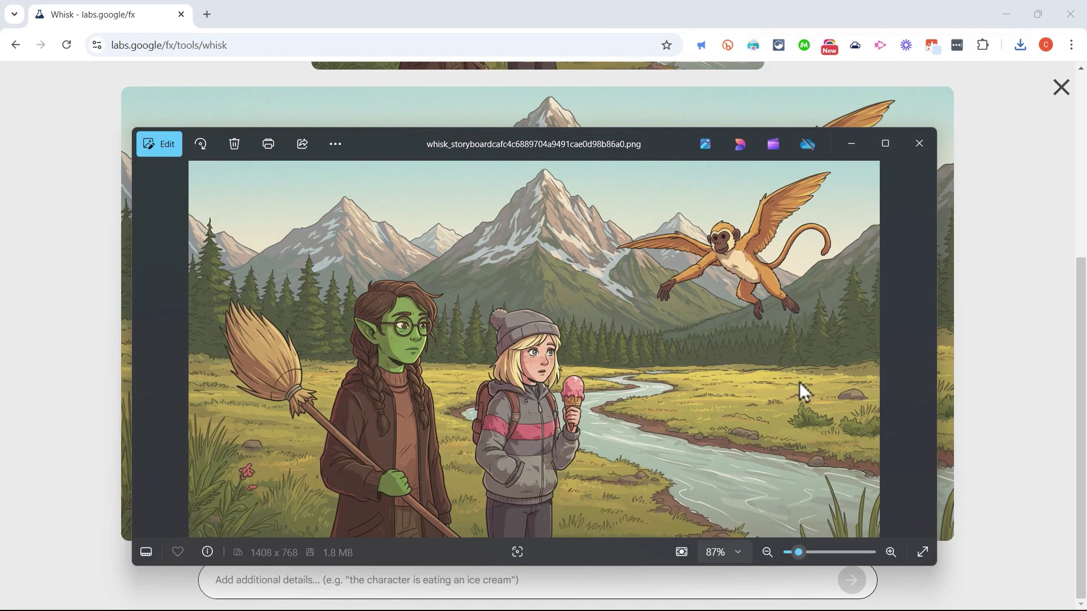
left_click(141, 128)
scroll(140, 128, "up", 5)
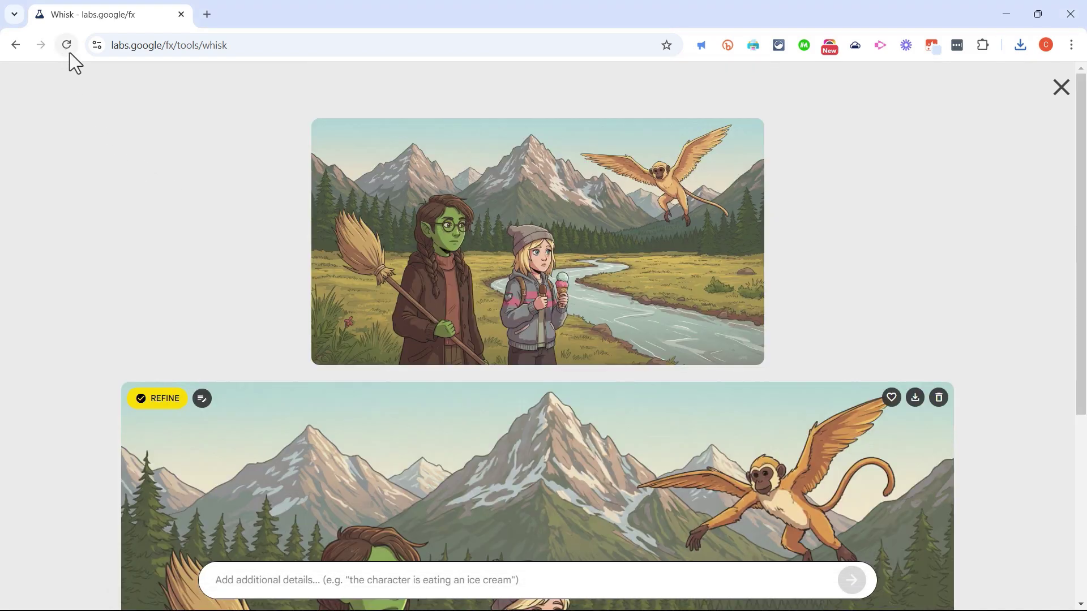
left_click(1062, 88)
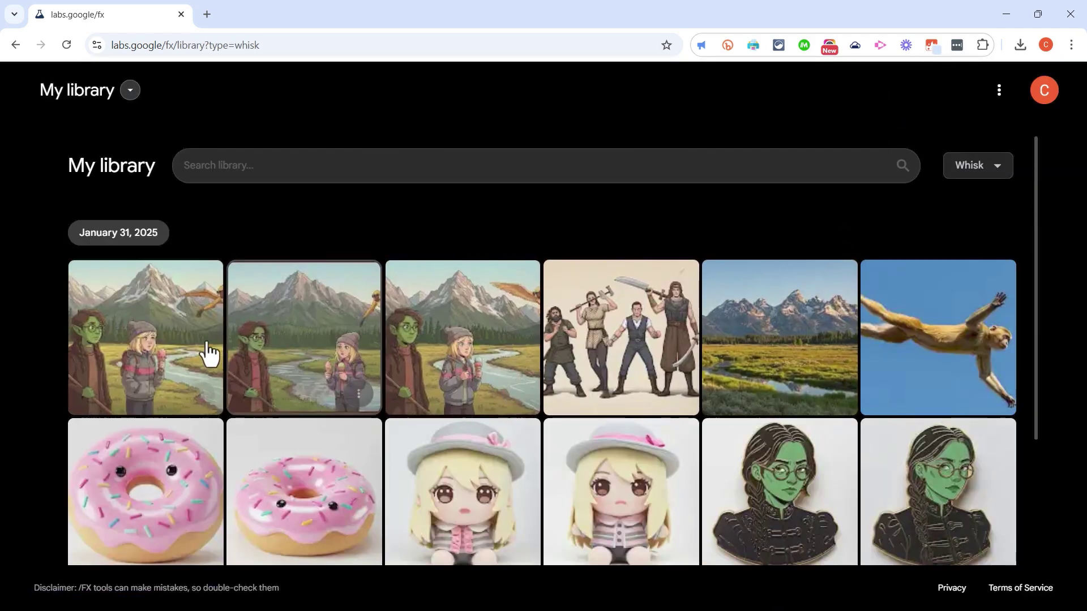
Step: Browse the library grid, filter it to ImageFX creations, then switch the filter back to Whisk
scroll(951, 377, "down", 15)
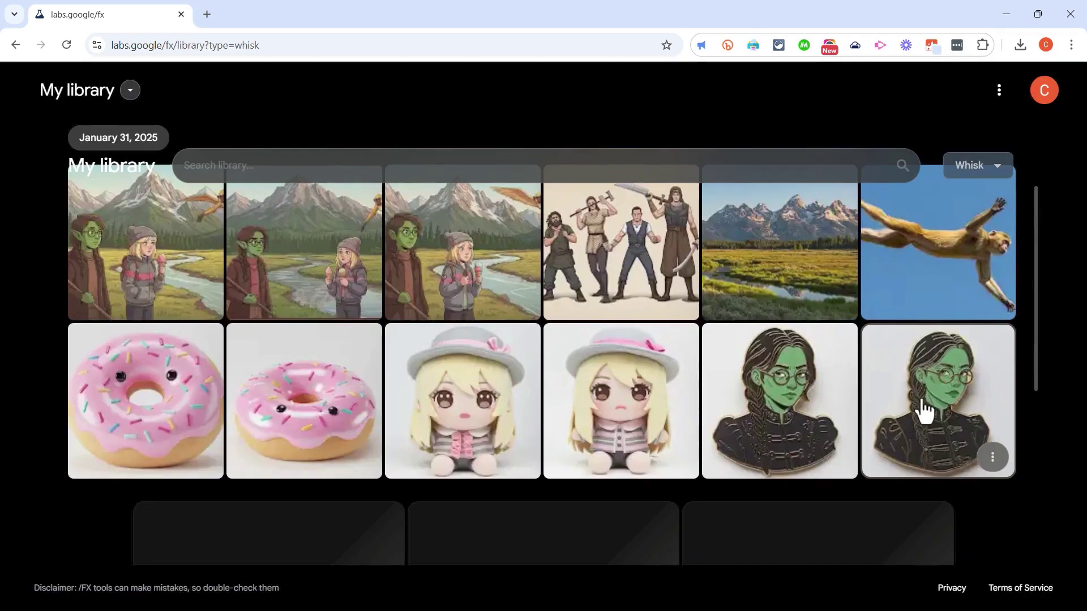
scroll(916, 399, "up", 20)
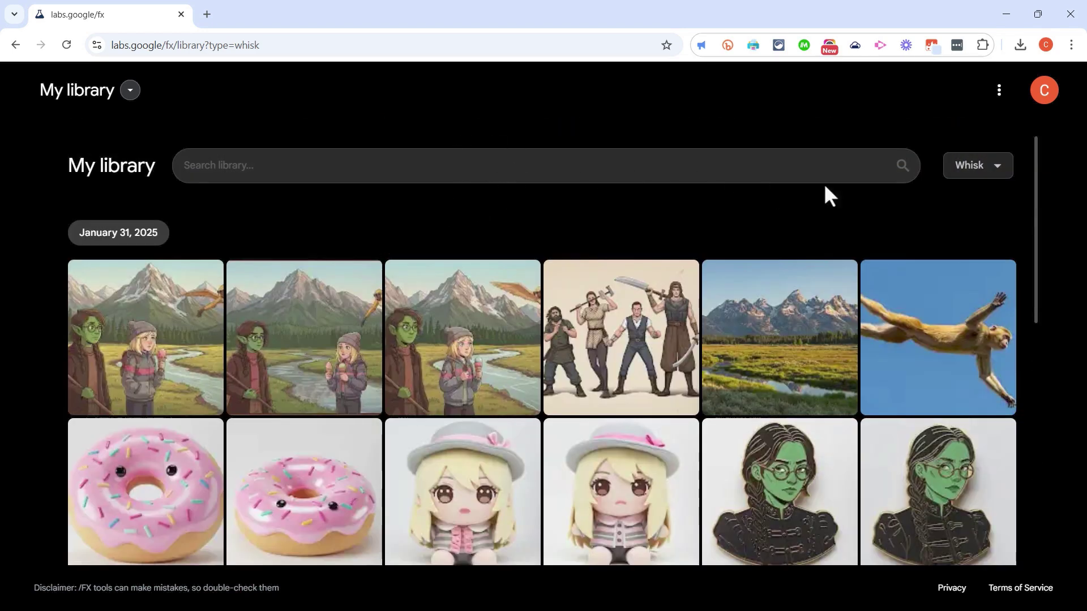
left_click(985, 180)
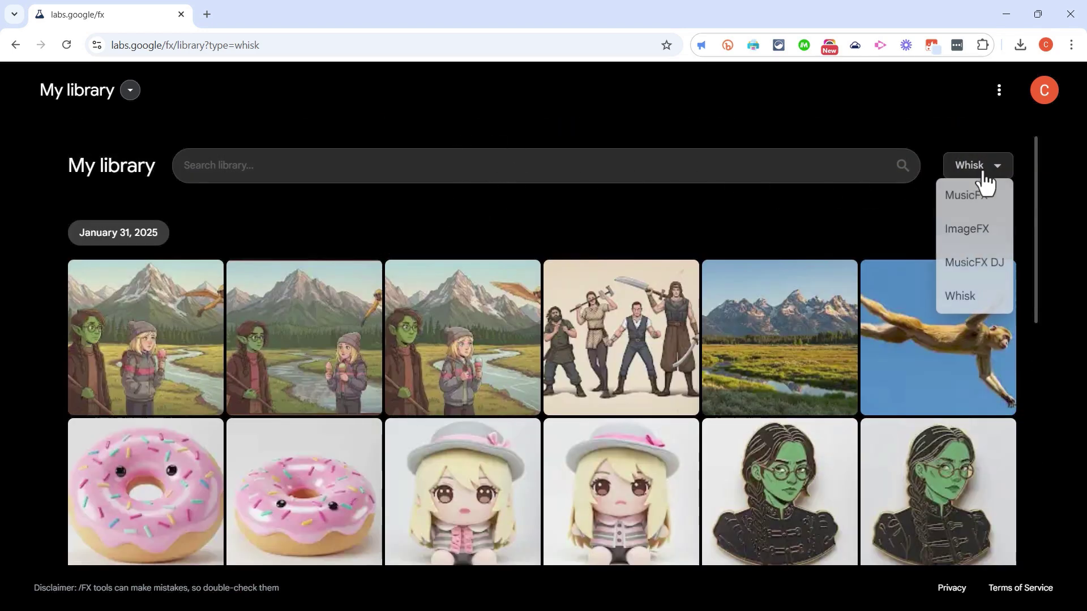
left_click(985, 242)
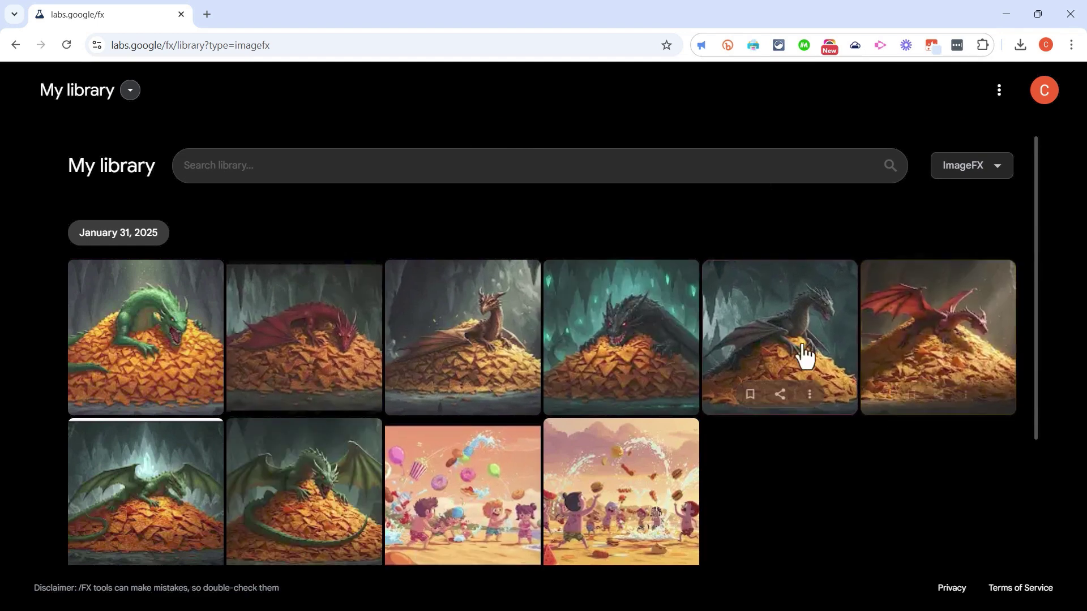
left_click(974, 169)
left_click(979, 306)
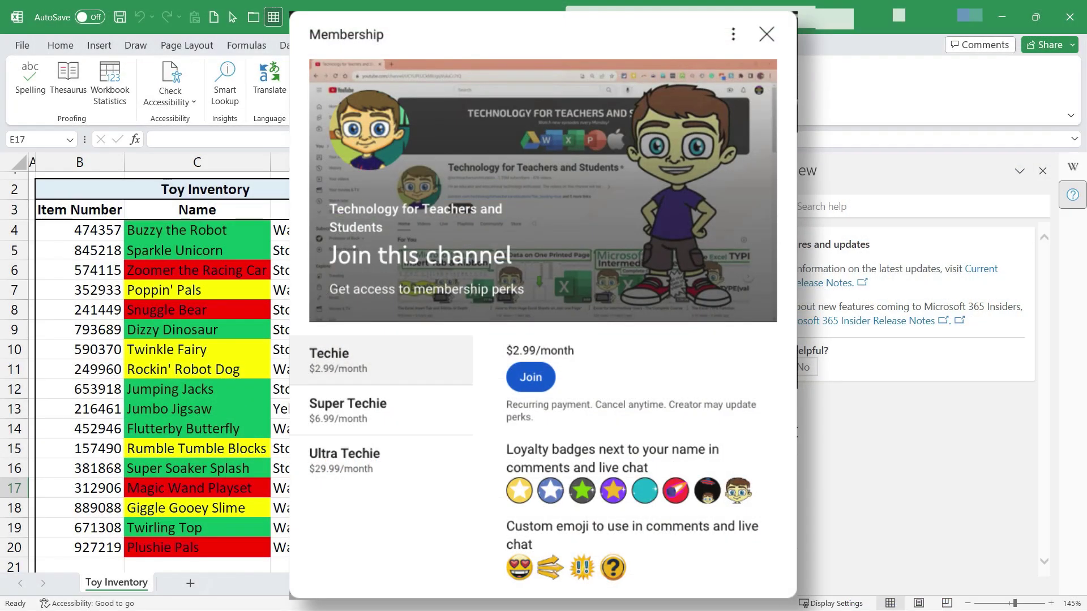
scroll(687, 436, "down", 2)
scroll(687, 431, "up", 2)
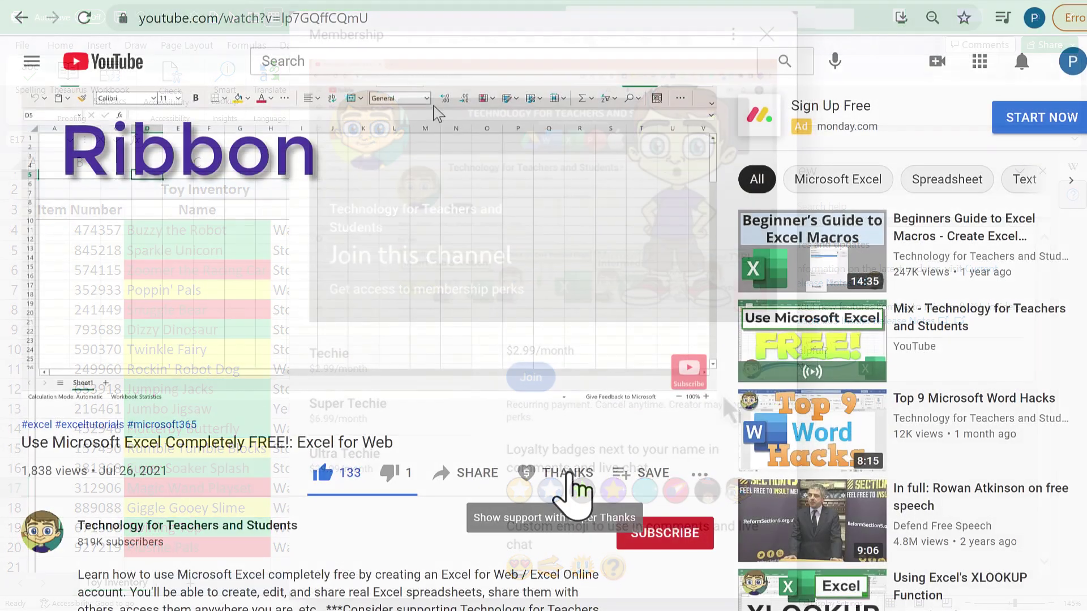
left_click(575, 476)
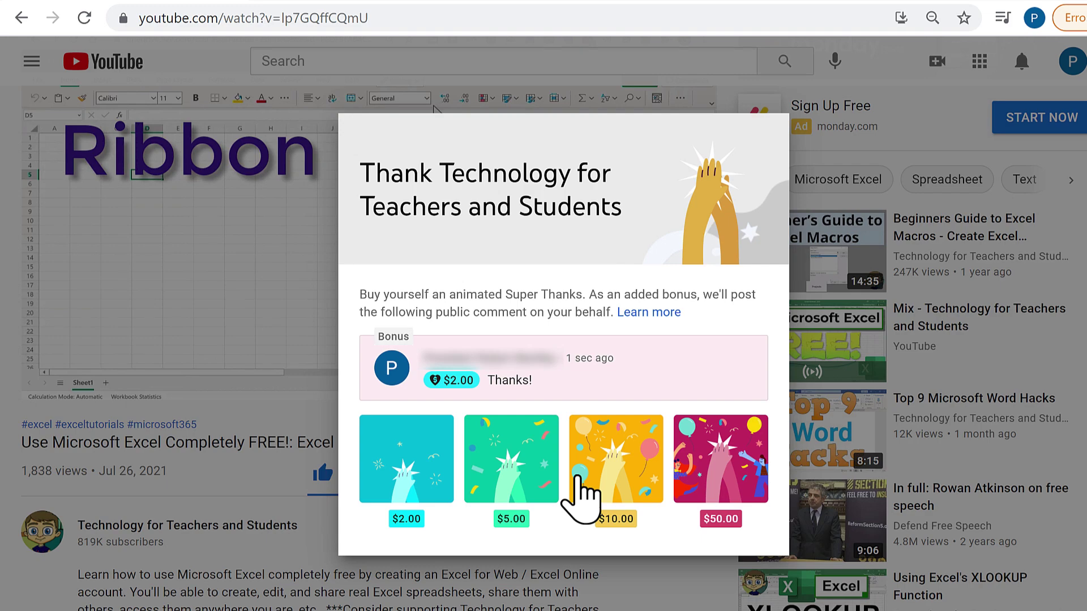